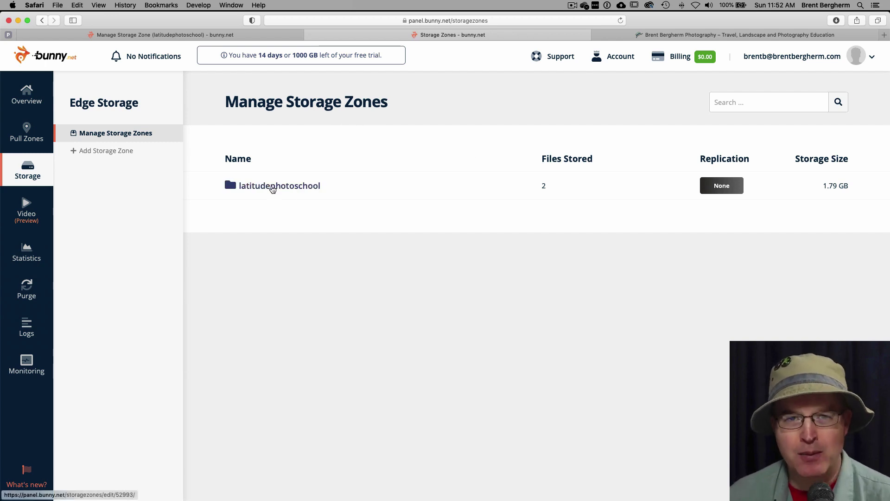
- Name the new storage zone lpstest in US West (Los Angeles), with Falkenstein, New York and GEO replication off
{"action": "left_click", "coordinate": [98, 152]}
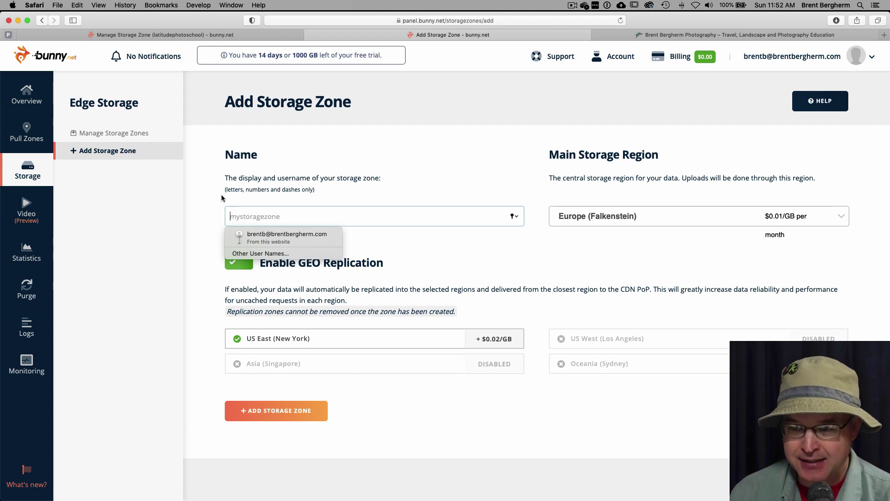
{"action": "type", "text": "lpstest"}
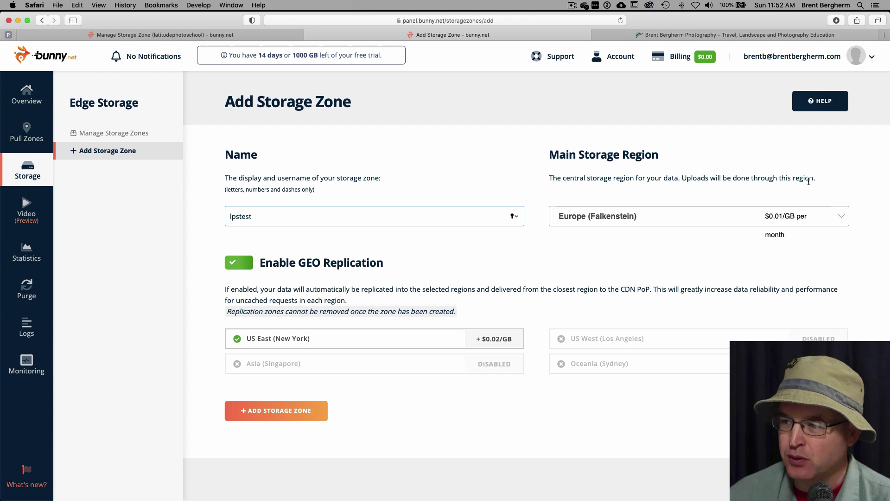
{"action": "left_click", "coordinate": [832, 223]}
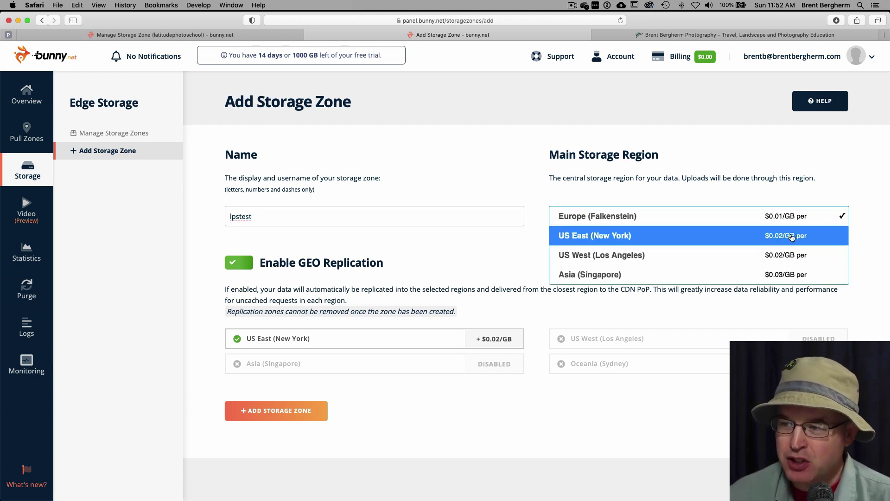
{"action": "left_click", "coordinate": [722, 255]}
{"action": "left_click", "coordinate": [438, 340]}
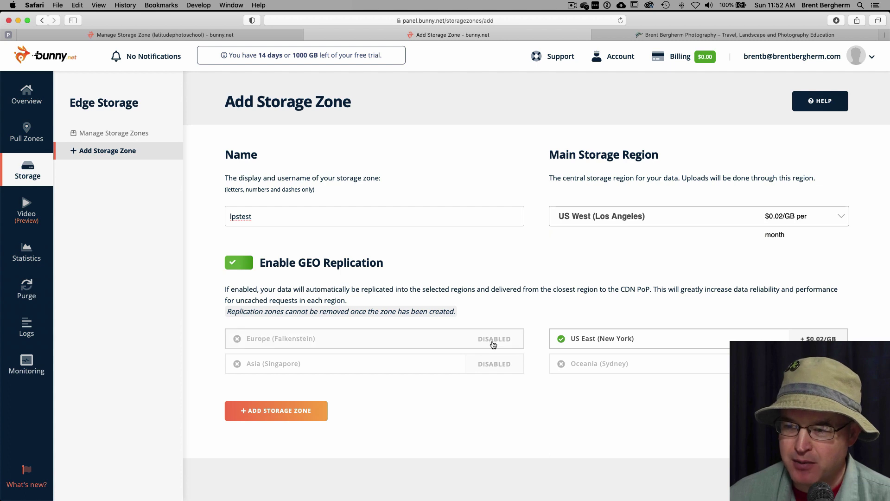
{"action": "left_click", "coordinate": [635, 339]}
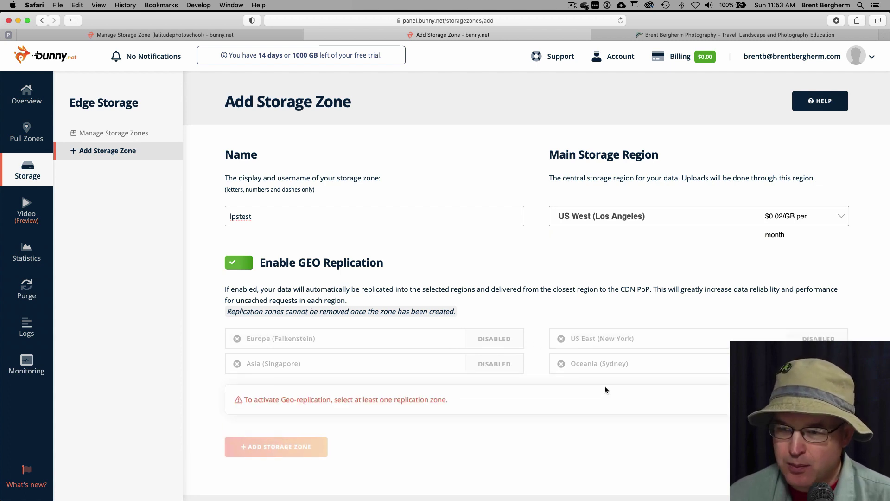
{"action": "left_click", "coordinate": [246, 264]}
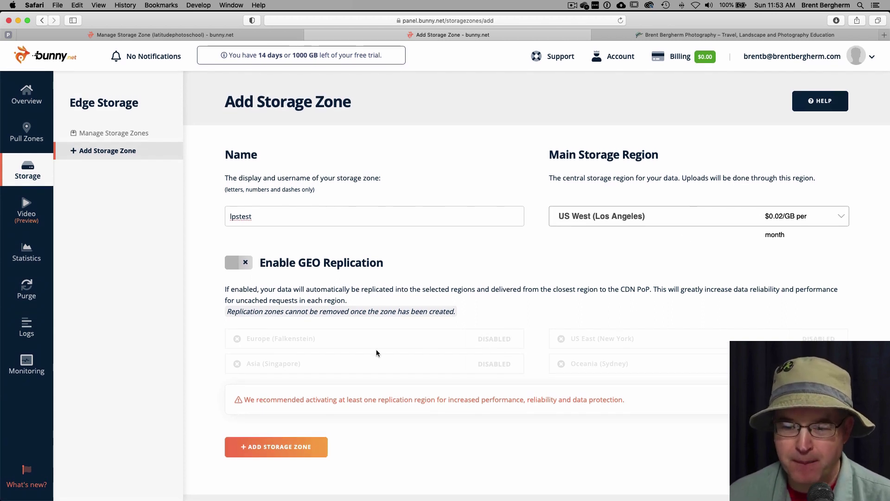
- Add the lpstest storage zone, glance at the other zone's upload, and return to lpstest's empty File Manager
{"action": "left_click", "coordinate": [277, 452]}
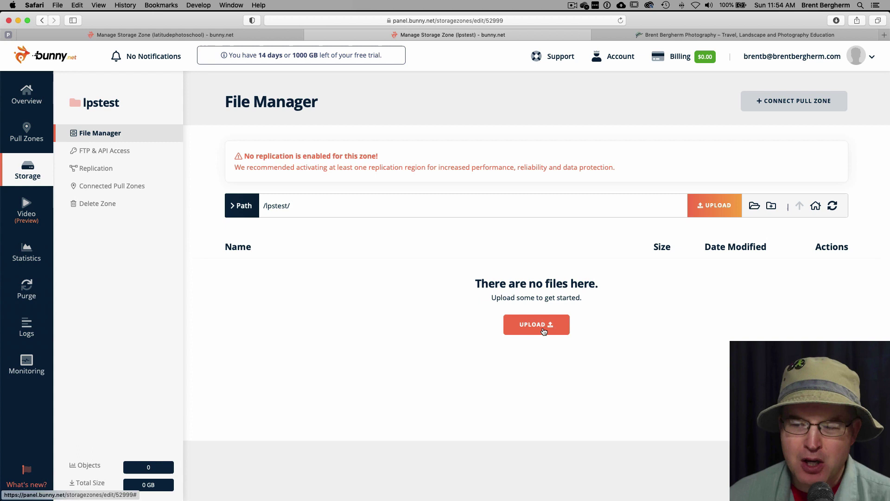
{"action": "left_click", "coordinate": [165, 34]}
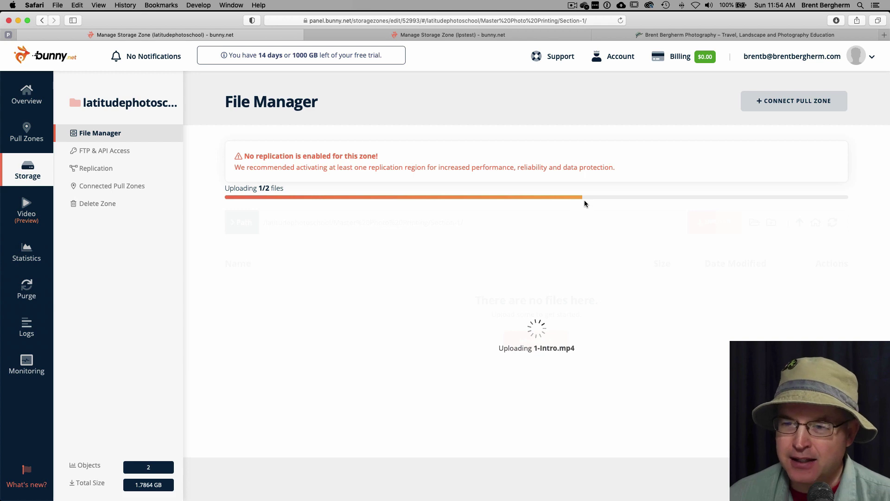
{"action": "left_click", "coordinate": [448, 34]}
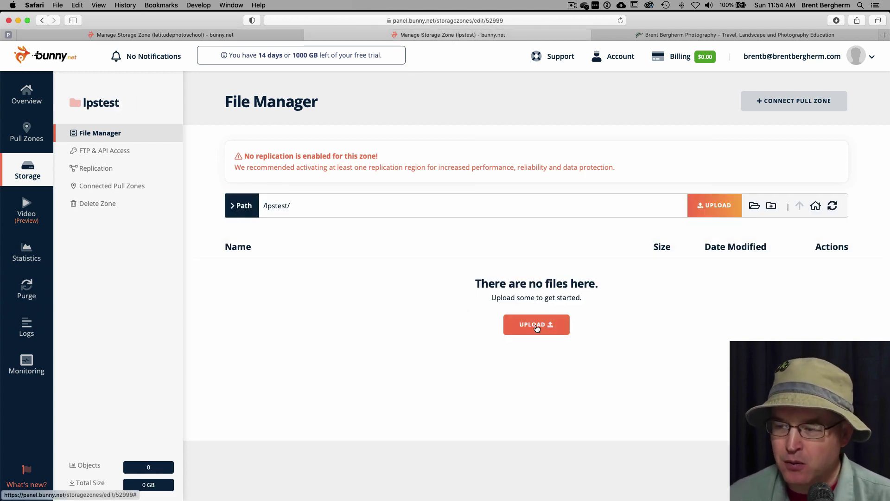
- Upload the 78.5 MB 1.1CourseNavigation.mp4 video into the lpstest storage zone
{"action": "left_click", "coordinate": [536, 325]}
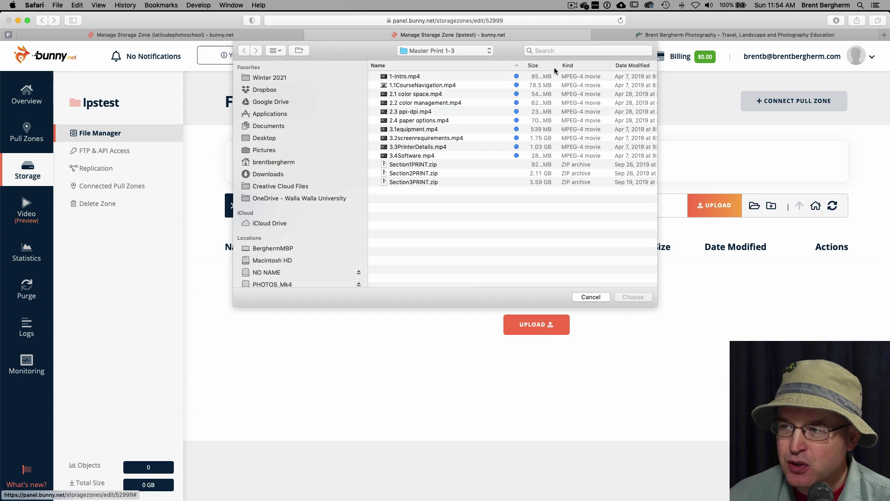
{"action": "left_click_drag", "start_coordinate": [557, 67], "coordinate": [573, 67]}
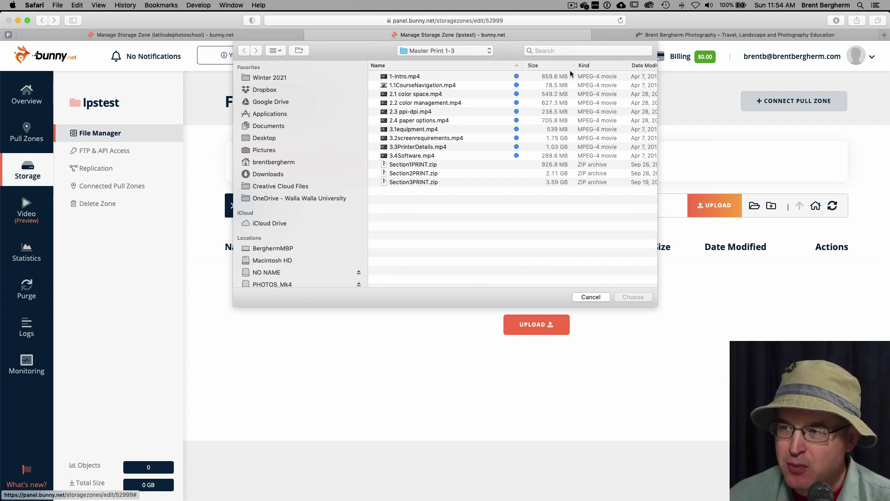
{"action": "left_click", "coordinate": [454, 85]}
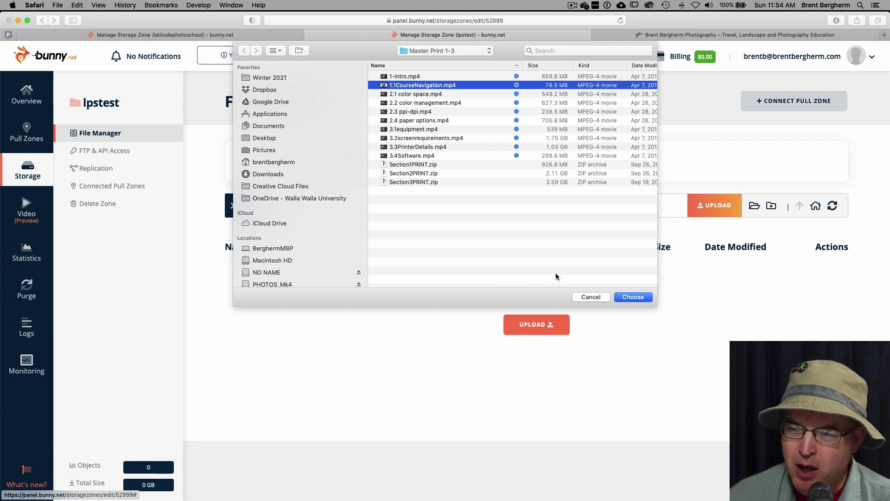
{"action": "left_click", "coordinate": [633, 297]}
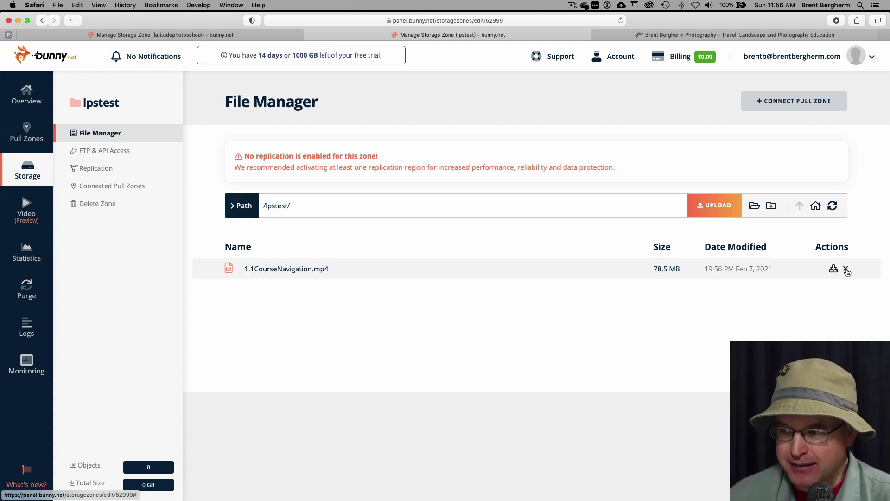
- Use Copy URL on 1.1CourseNavigation.mp4, bringing up the prompt to connect a pull zone
{"action": "left_click", "coordinate": [298, 268]}
{"action": "right_click", "coordinate": [298, 267]}
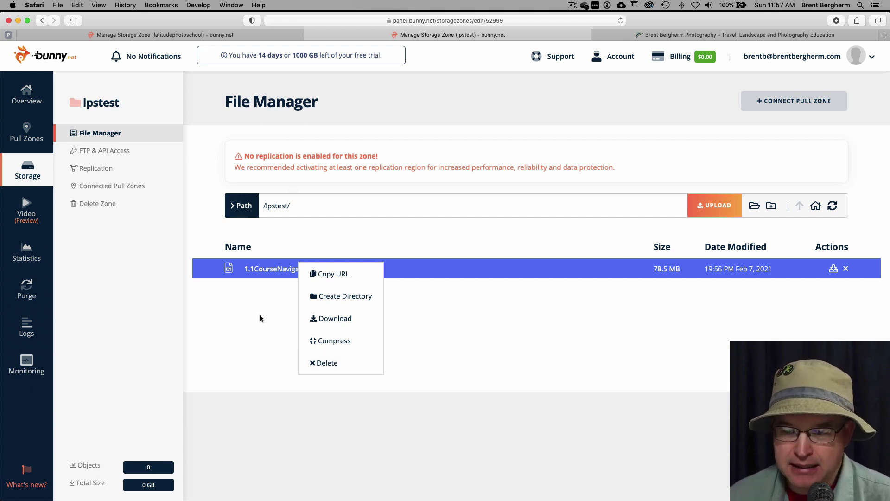
{"action": "left_click", "coordinate": [333, 274]}
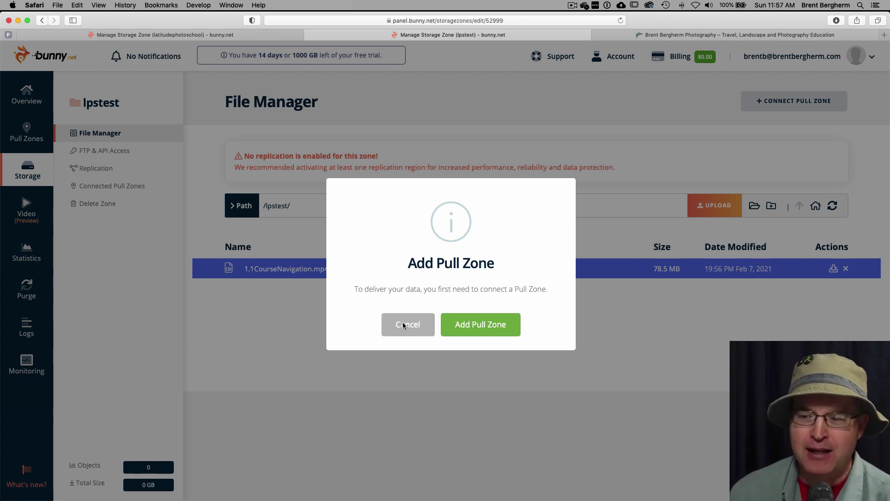
- Add pull zone lpstestpullzone with South America, South Africa and Asia & Oceania pricing zones disabled
{"action": "left_click", "coordinate": [471, 327]}
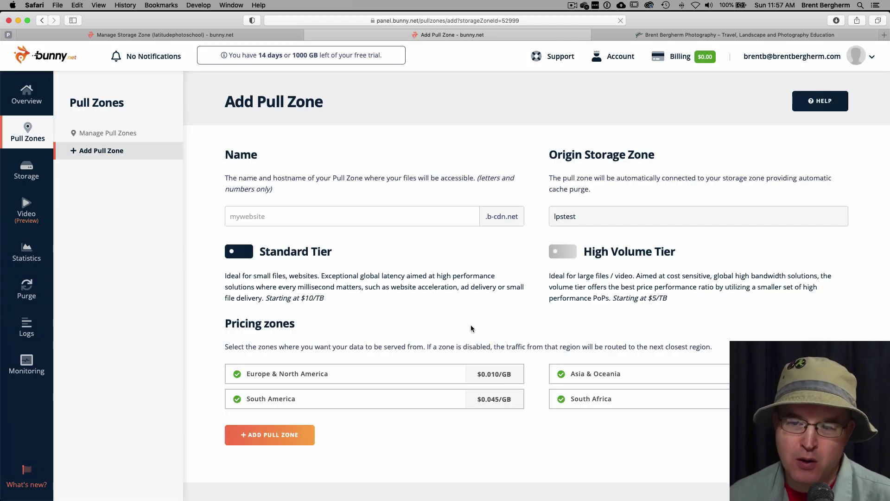
{"action": "left_click", "coordinate": [309, 218]}
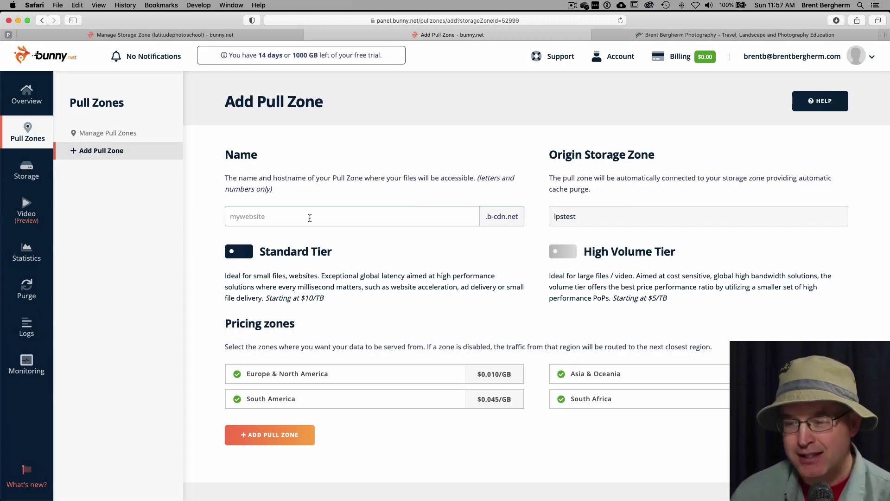
{"action": "type", "text": "l"}
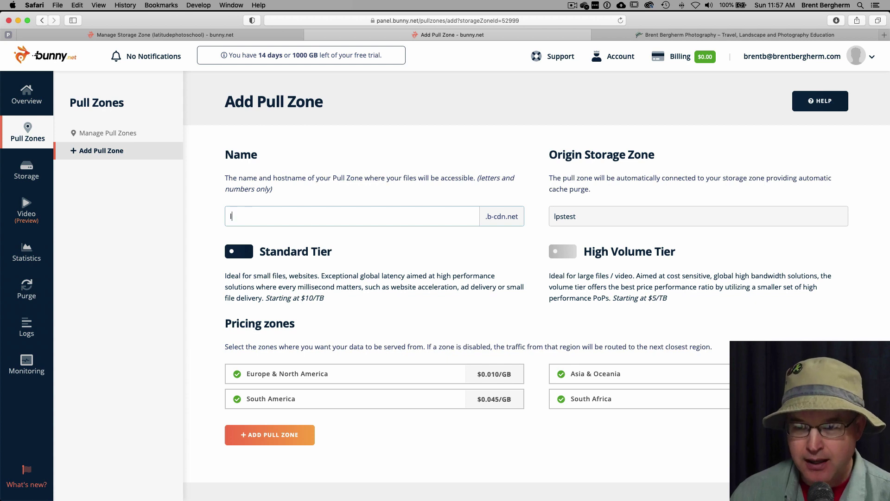
{"action": "type", "text": "pstest"}
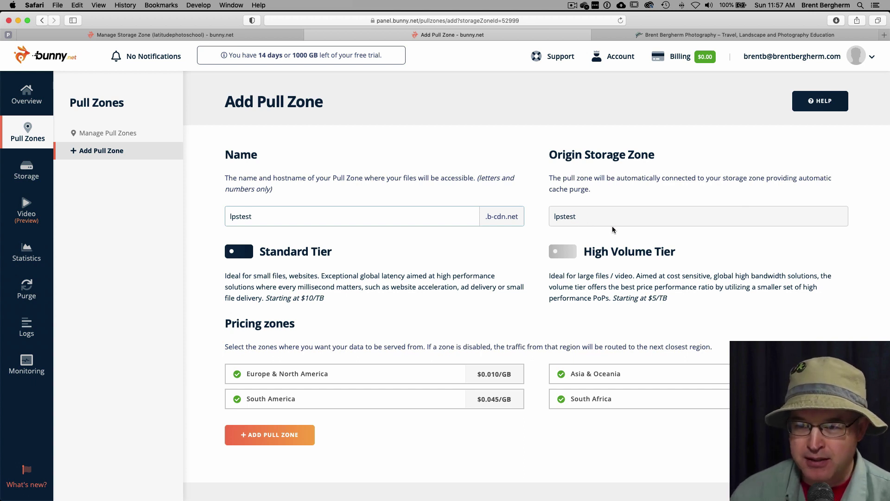
{"action": "type", "text": "pullzone"}
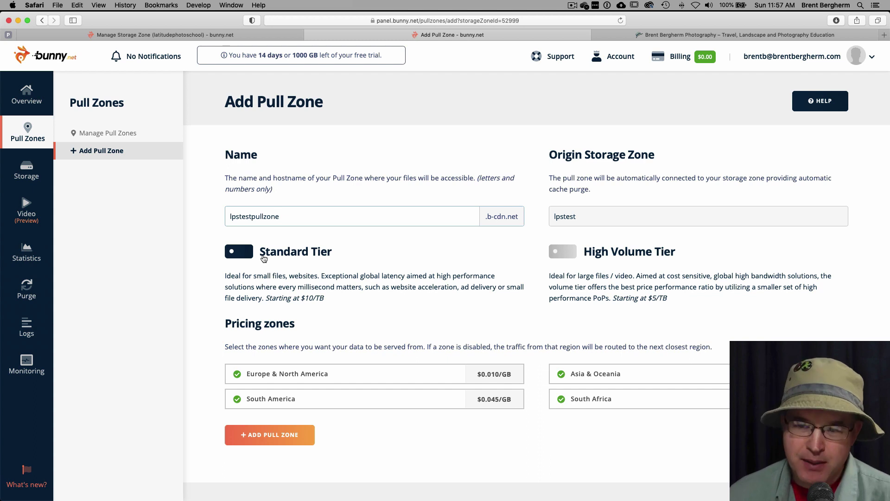
{"action": "left_click", "coordinate": [503, 398]}
{"action": "left_click", "coordinate": [556, 397]}
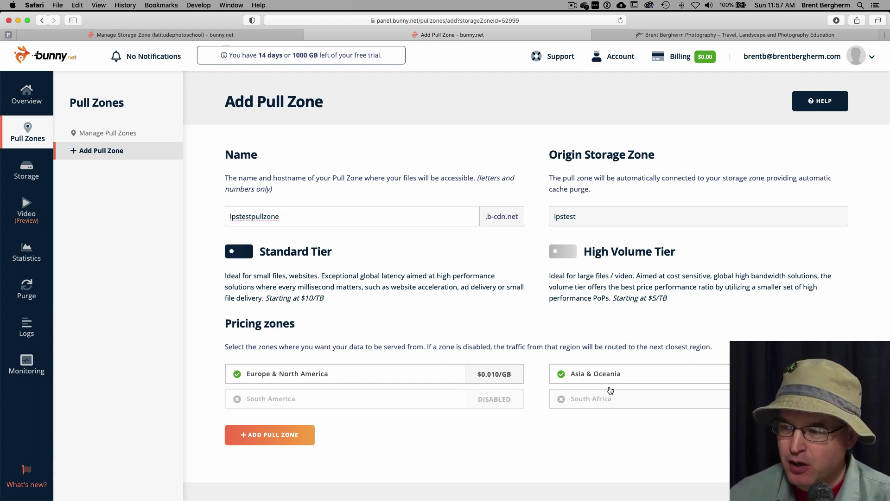
{"action": "left_click", "coordinate": [563, 374]}
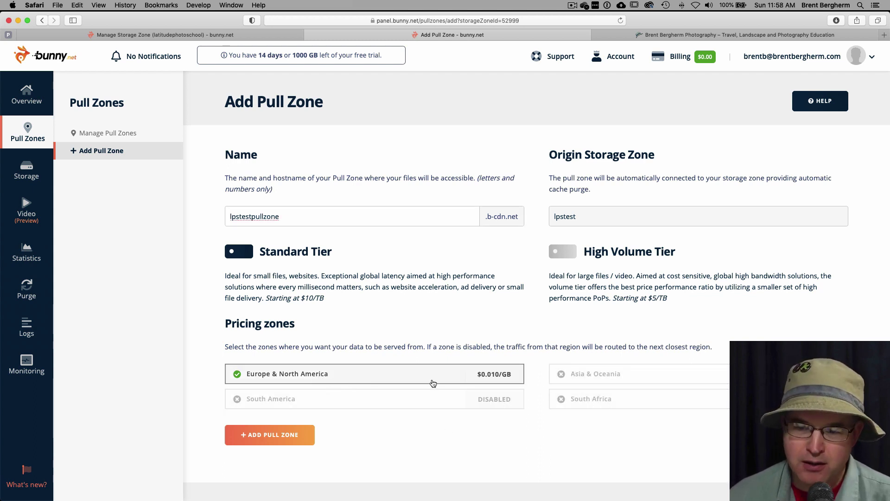
{"action": "left_click", "coordinate": [272, 440]}
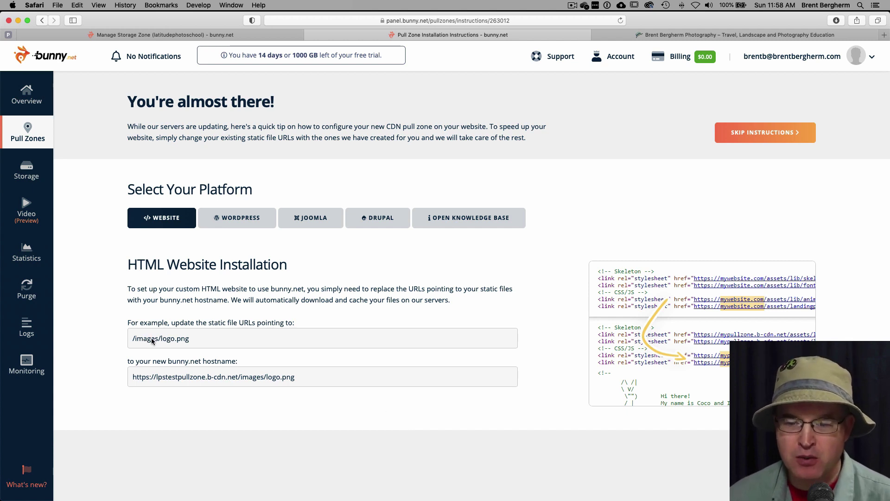
- Review the lpstestpullzone.b-cdn.net hostname and WordPress/Joomla setup notes, then go to General settings
{"action": "left_click_drag", "start_coordinate": [193, 339], "coordinate": [130, 341]}
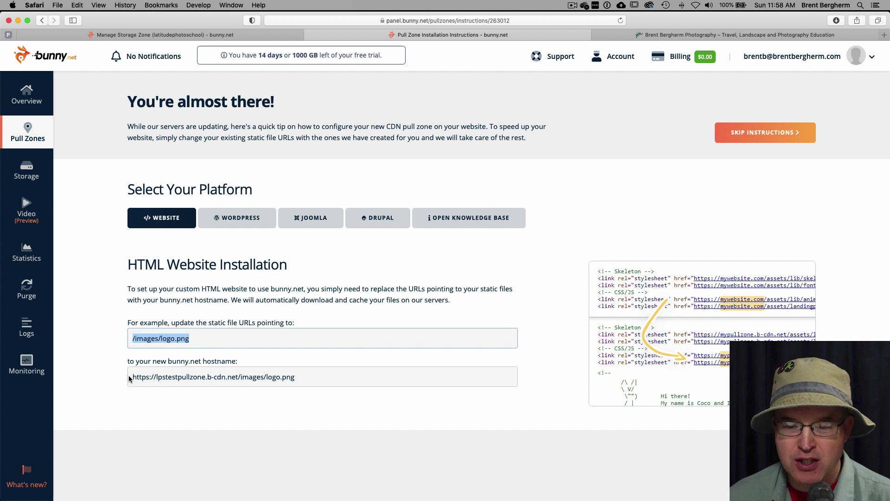
{"action": "left_click_drag", "start_coordinate": [130, 377], "coordinate": [236, 379]}
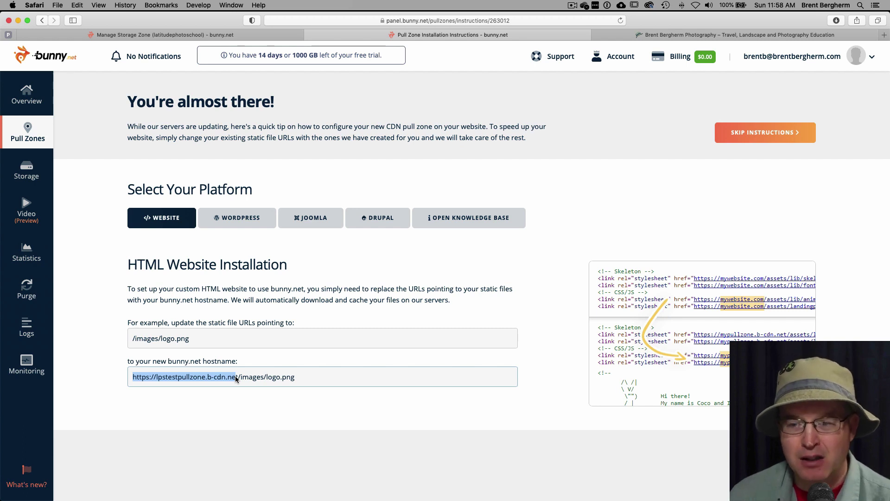
{"action": "left_click", "coordinate": [241, 222]}
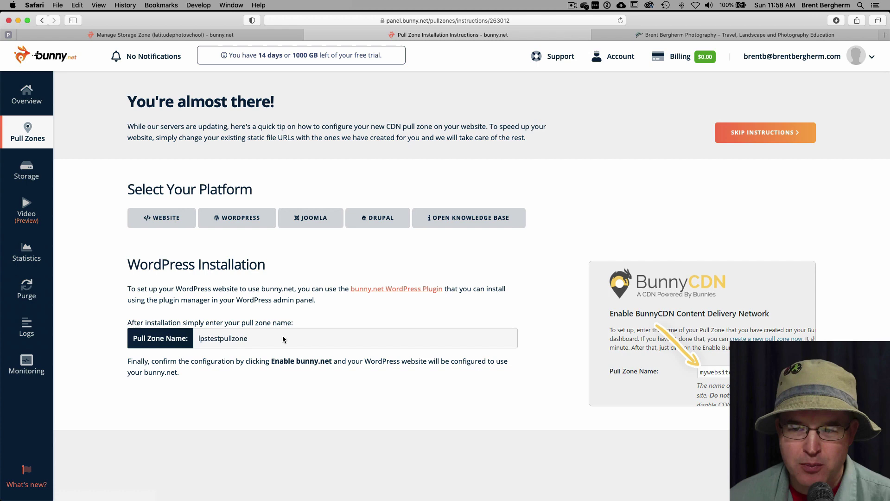
{"action": "left_click", "coordinate": [319, 215]}
{"action": "left_click", "coordinate": [224, 223]}
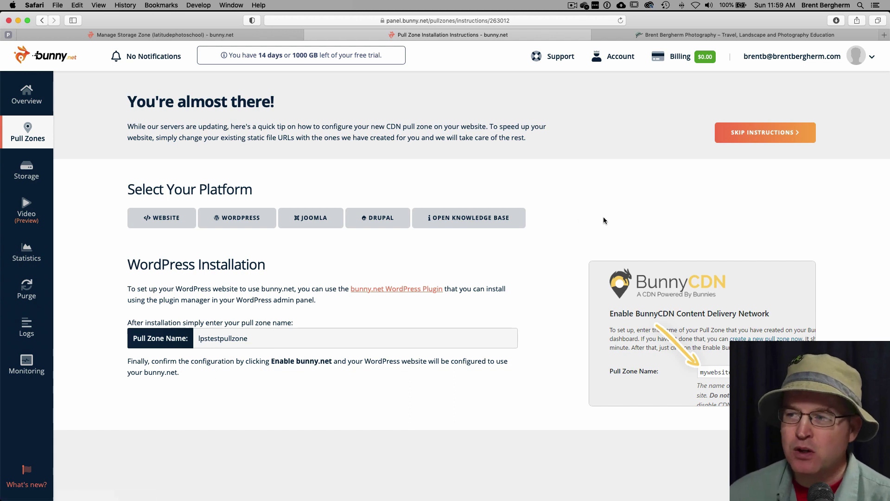
{"action": "left_click", "coordinate": [746, 135]}
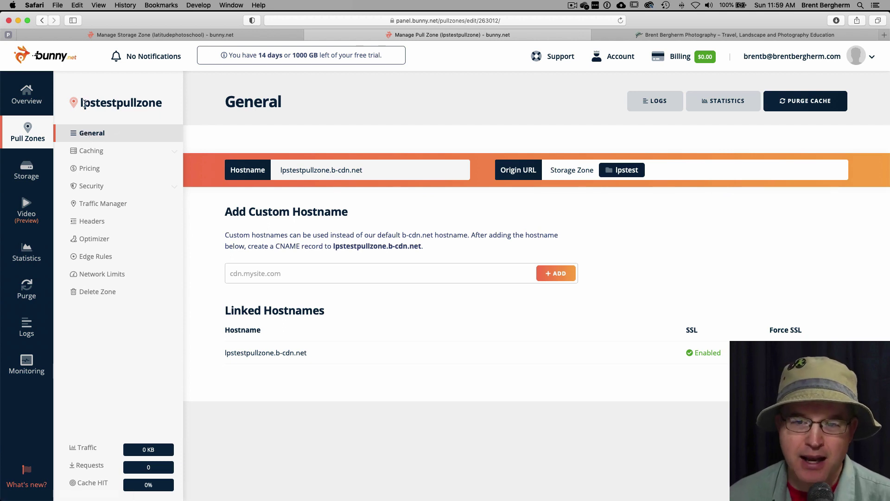
- Go to the pull zone's Security settings and locate the Allowed Referrers section
{"action": "left_click_drag", "start_coordinate": [84, 103], "coordinate": [145, 102]}
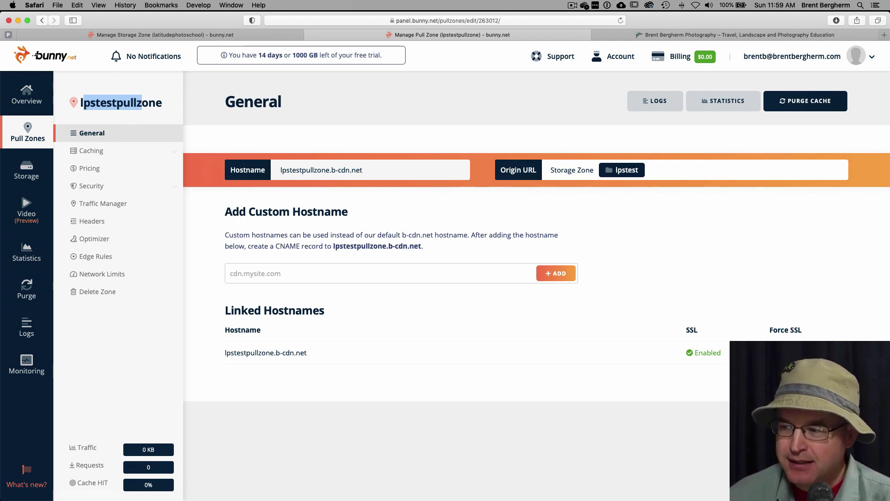
{"action": "left_click", "coordinate": [89, 168]}
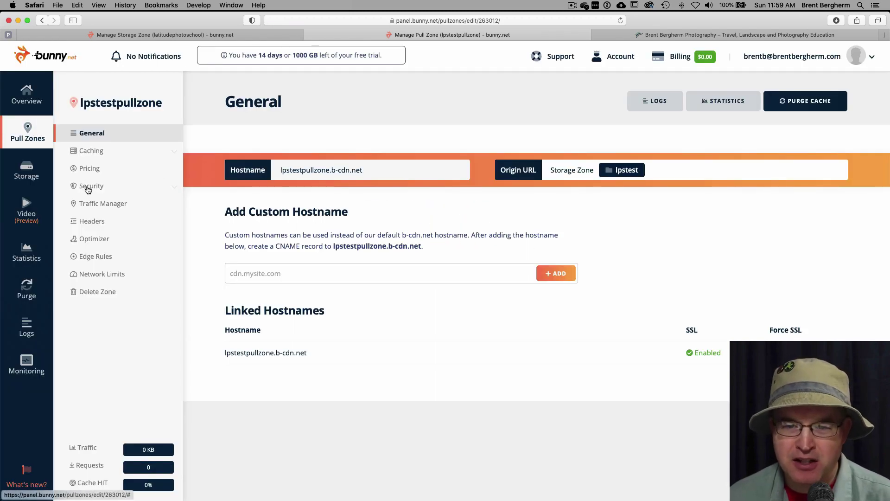
{"action": "left_click", "coordinate": [88, 187]}
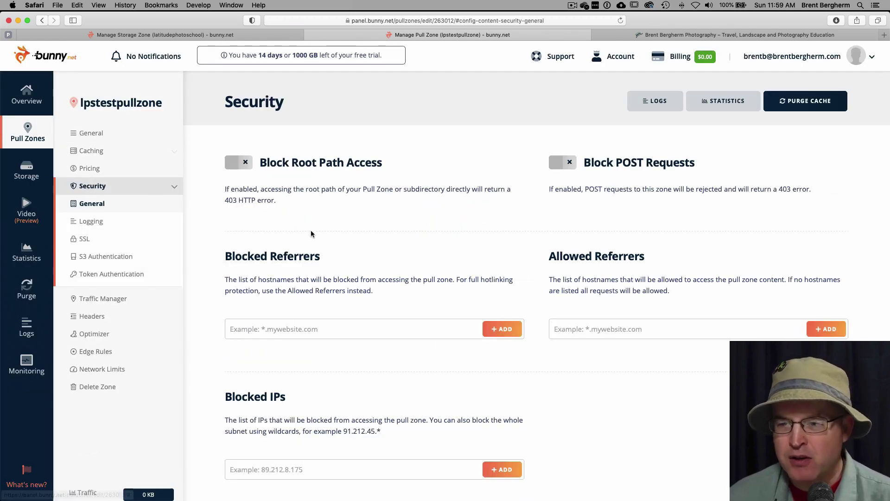
{"action": "left_click_drag", "start_coordinate": [563, 256], "coordinate": [634, 256]}
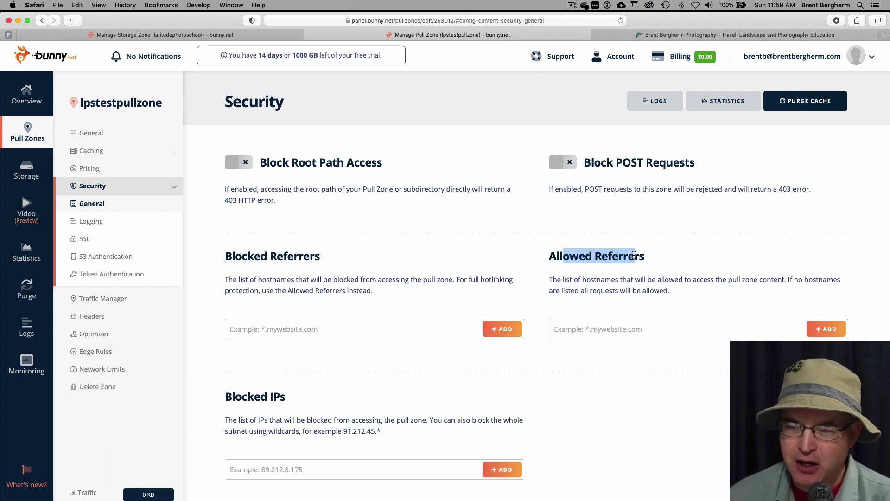
- Add the wildcard and bare domains of the author's website as allowed referrers
{"action": "left_click", "coordinate": [587, 329]}
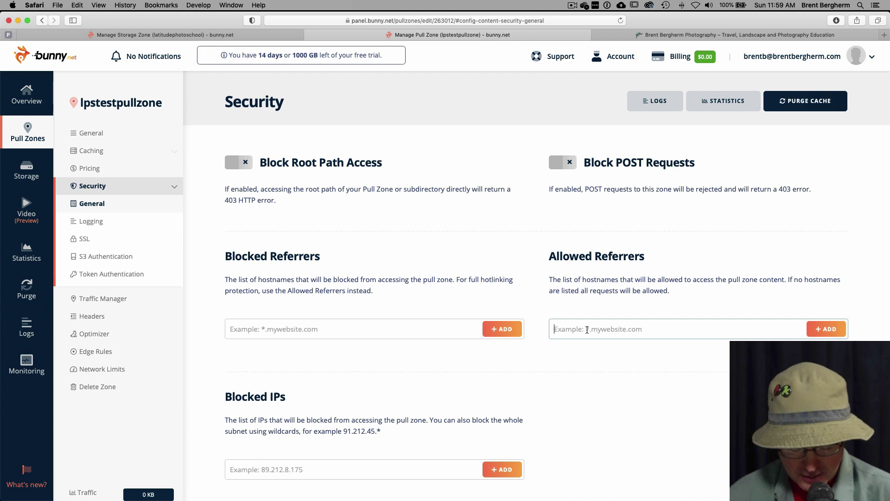
{"action": "type", "text": "*."}
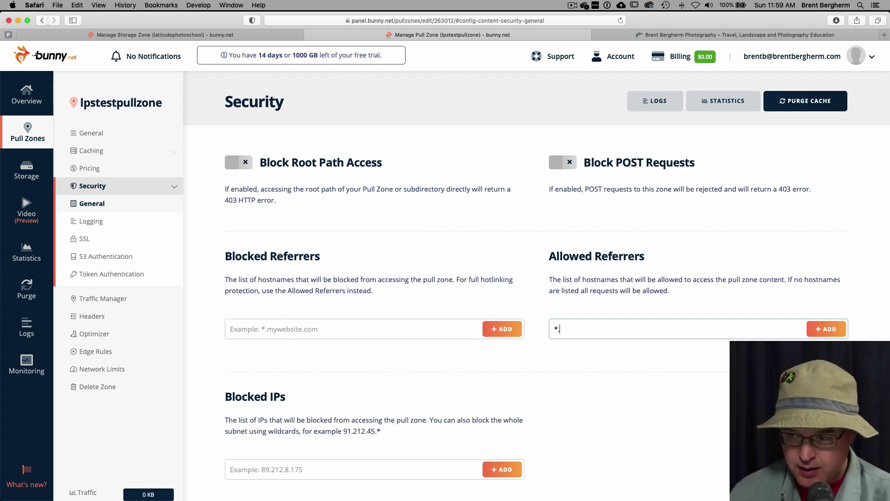
{"action": "type", "text": "b"}
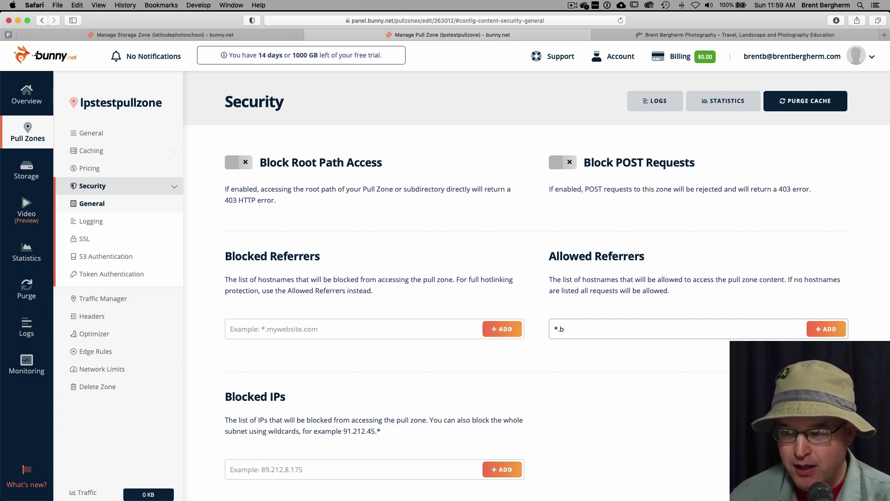
{"action": "type", "text": "rentbergherm.com"}
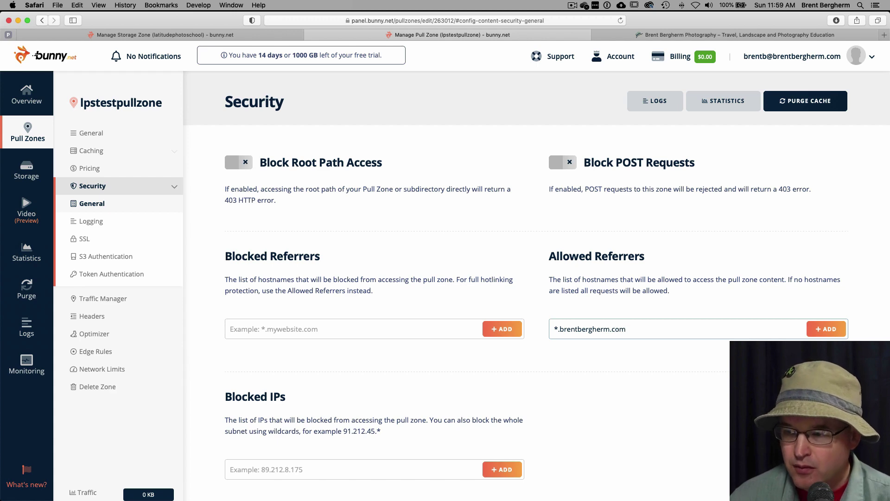
{"action": "left_click", "coordinate": [811, 328]}
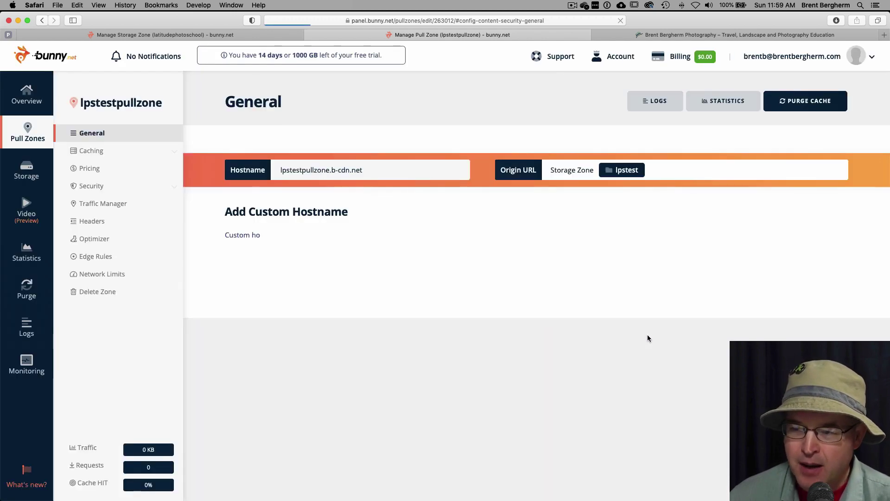
{"action": "left_click", "coordinate": [602, 218]}
{"action": "type", "text": "br"}
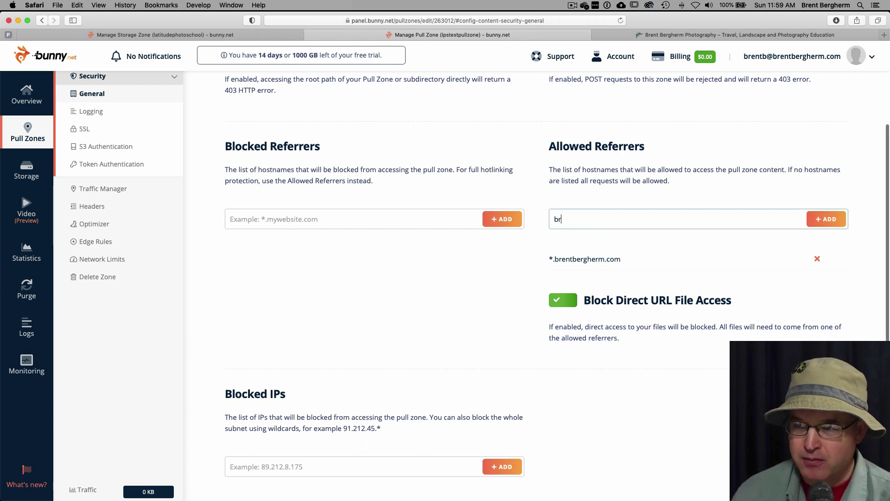
{"action": "type", "text": "entbergherm."}
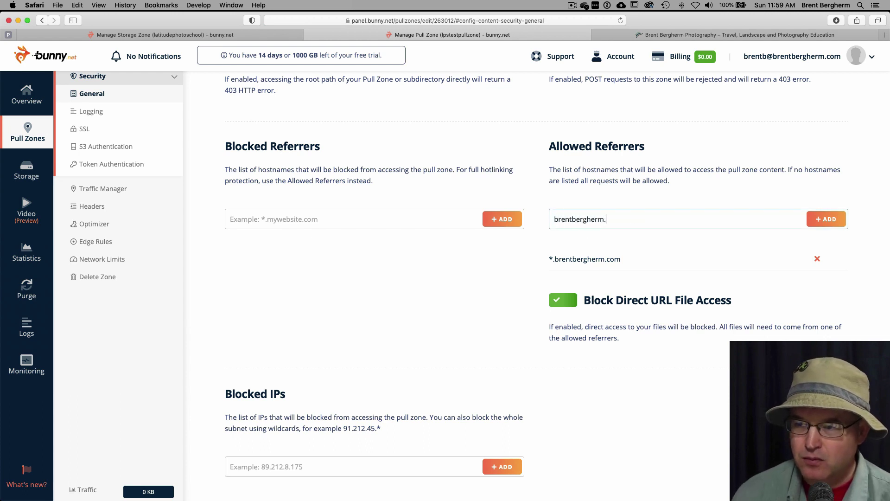
{"action": "type", "text": "com"}
{"action": "left_click", "coordinate": [836, 224]}
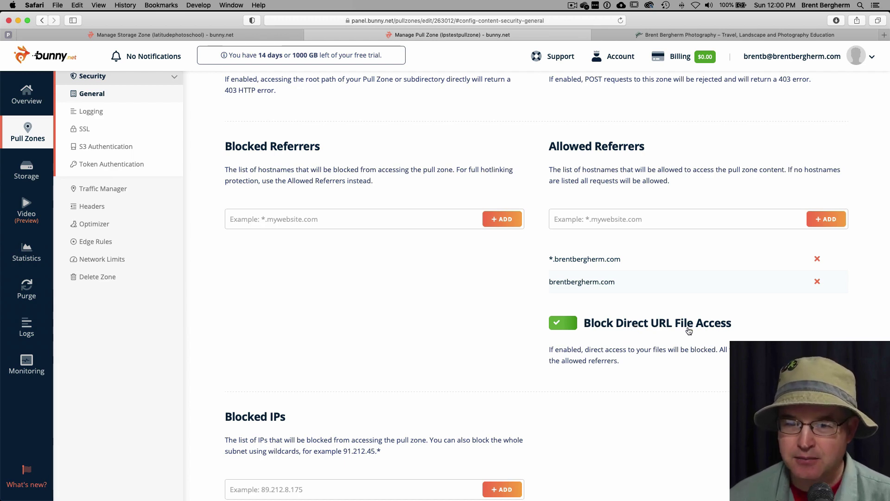
- Copy the lpstestpullzone.b-cdn.net URL of 1.1CourseNavigation.mp4 from the lpstest File Manager
{"action": "scroll", "coordinate": [573, 338], "scroll_direction": "up", "scroll_amount": 5}
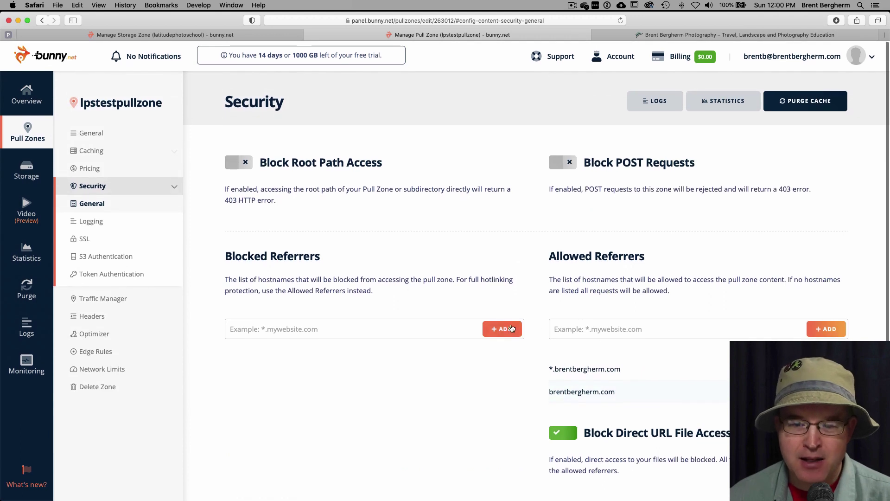
{"action": "left_click", "coordinate": [28, 171]}
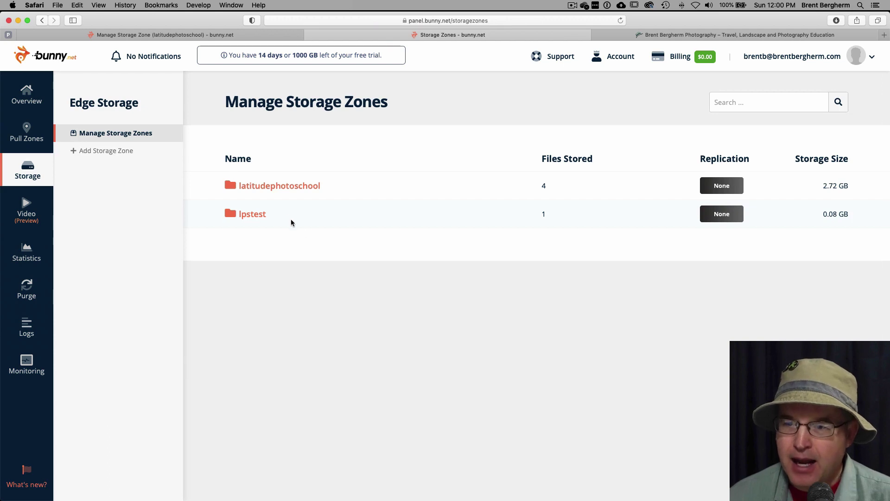
{"action": "left_click", "coordinate": [251, 214]}
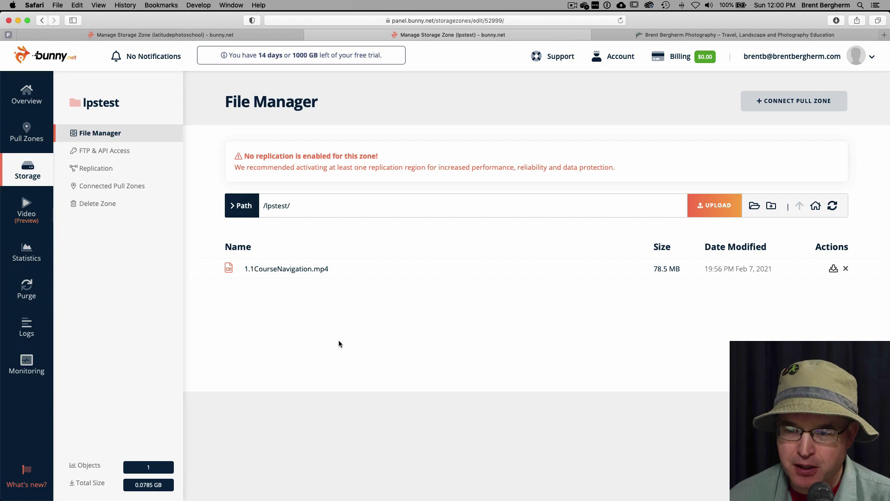
{"action": "right_click", "coordinate": [304, 267]}
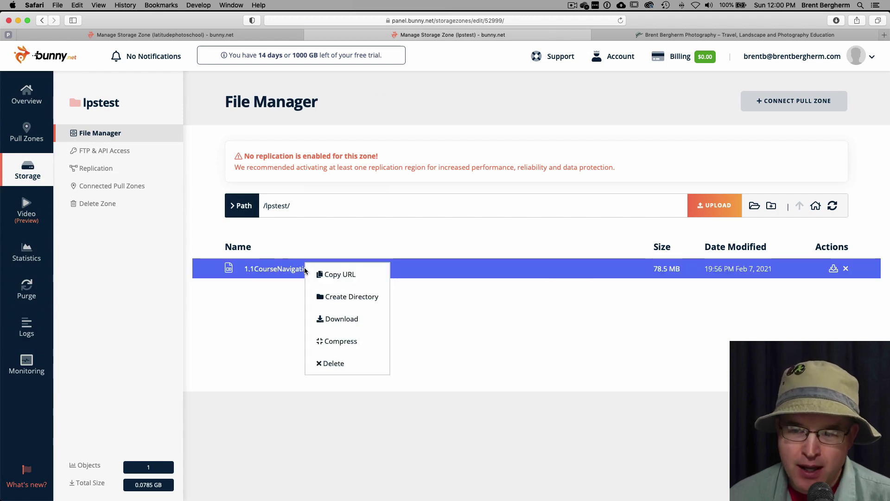
{"action": "left_click", "coordinate": [332, 273]}
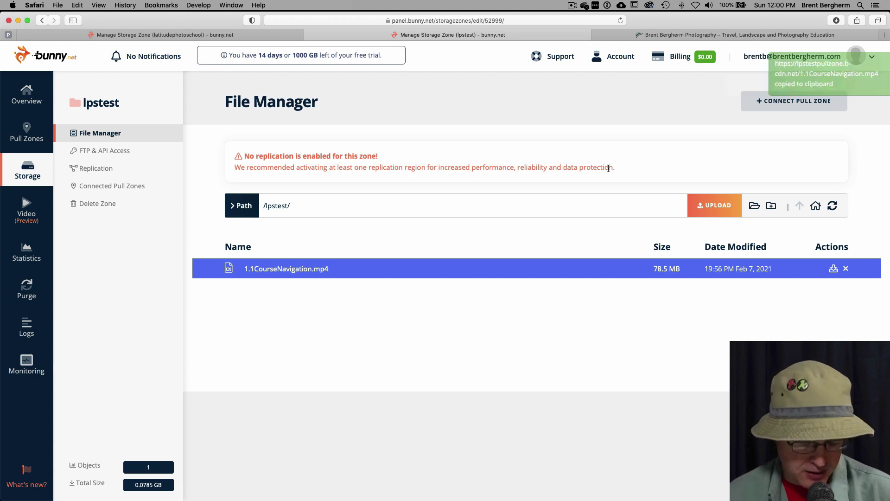
- Load the copied video URL in a new Chrome window and confirm it returns 403 Forbidden
{"action": "key", "text": "super+Tab"}
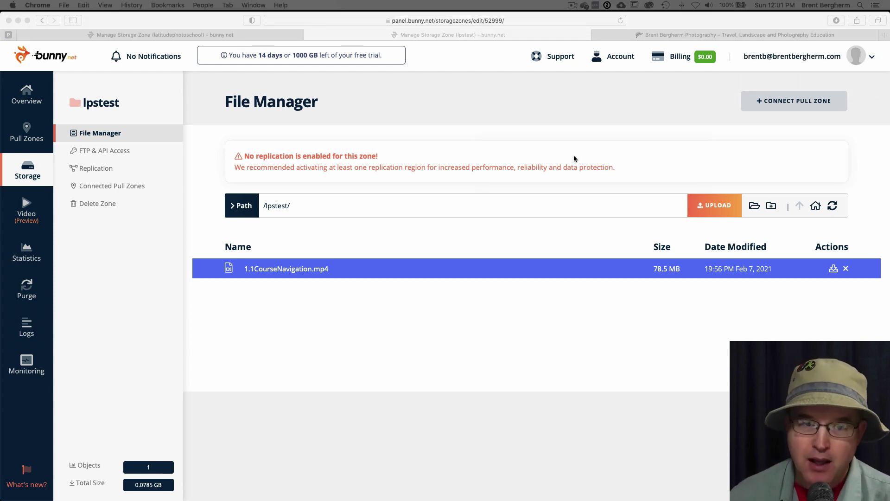
{"action": "key", "text": "super+n"}
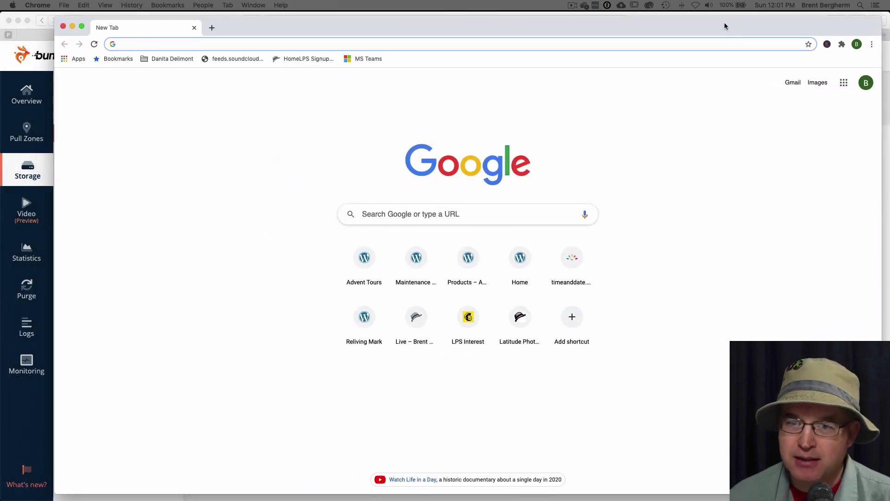
{"action": "key", "text": "super+v"}
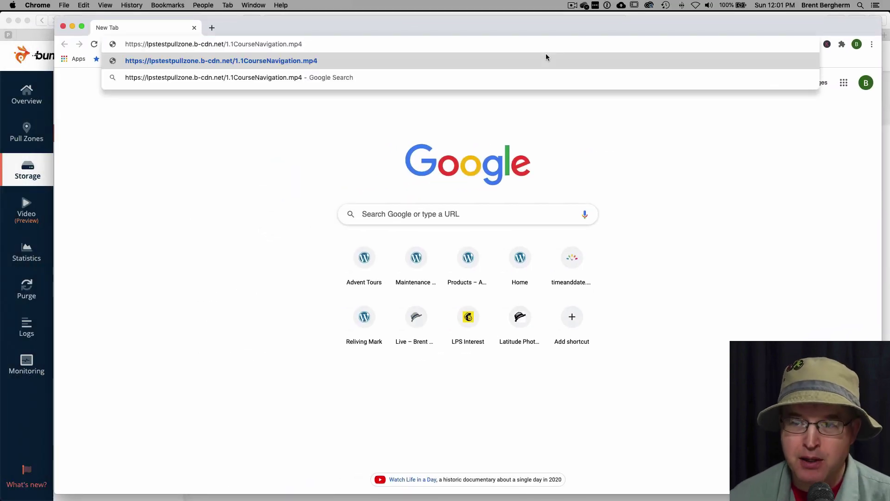
{"action": "key", "text": "Return"}
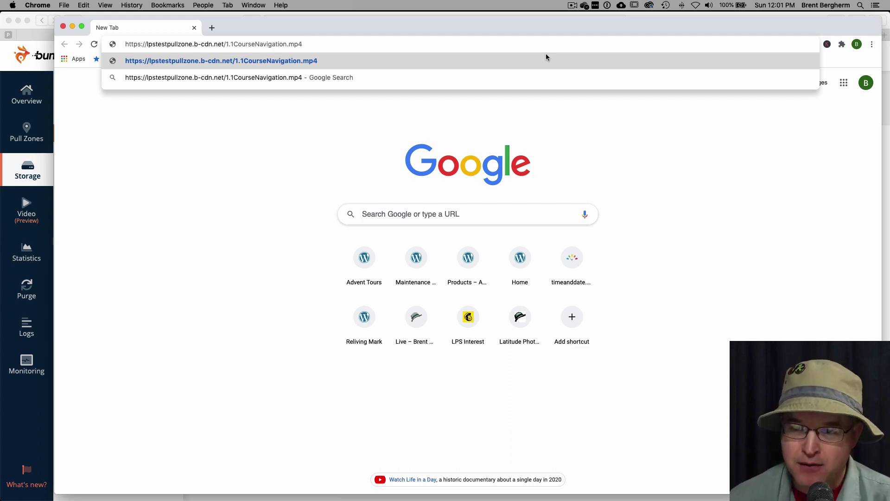
{"action": "key", "text": "Return"}
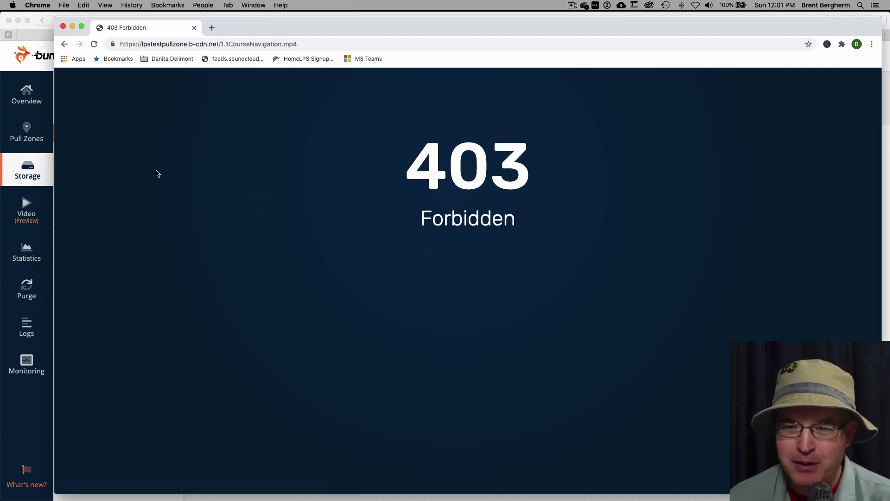
- Close the 403 window and go to the WordPress site's admin Dashboard in Safari
{"action": "left_click", "coordinate": [63, 27]}
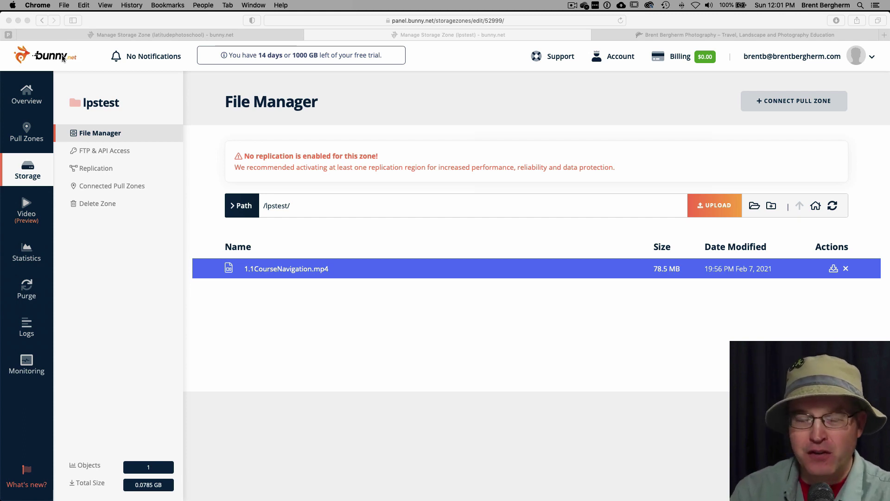
{"action": "left_click", "coordinate": [682, 35]}
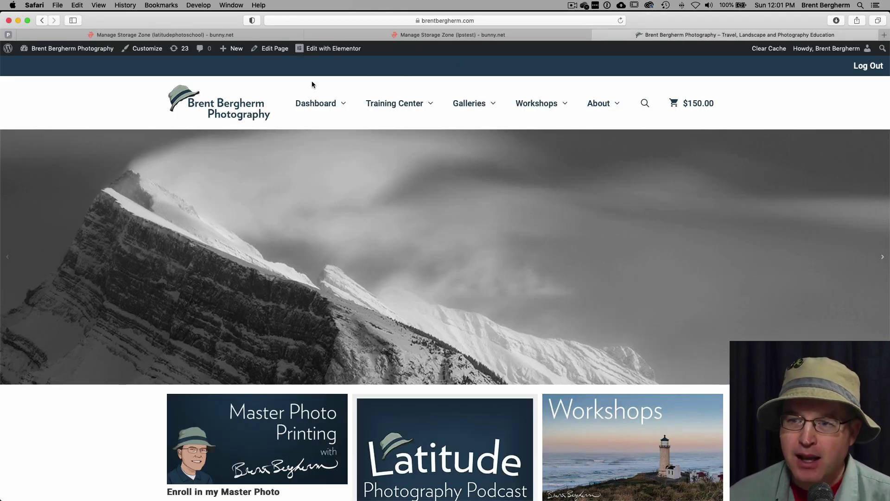
{"action": "mouse_move", "coordinate": [77, 50]}
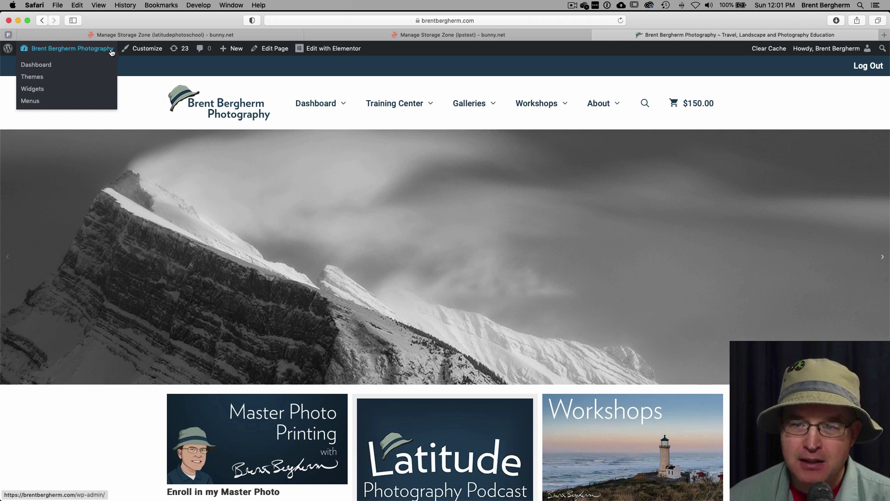
{"action": "left_click", "coordinate": [44, 66]}
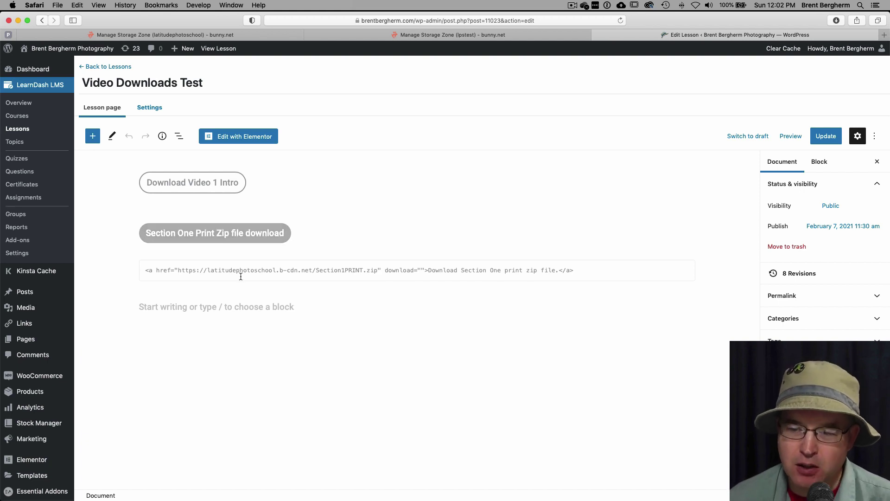
- Insert a Button block in the lesson labelled 'lps video 1.1'
{"action": "left_click", "coordinate": [240, 307]}
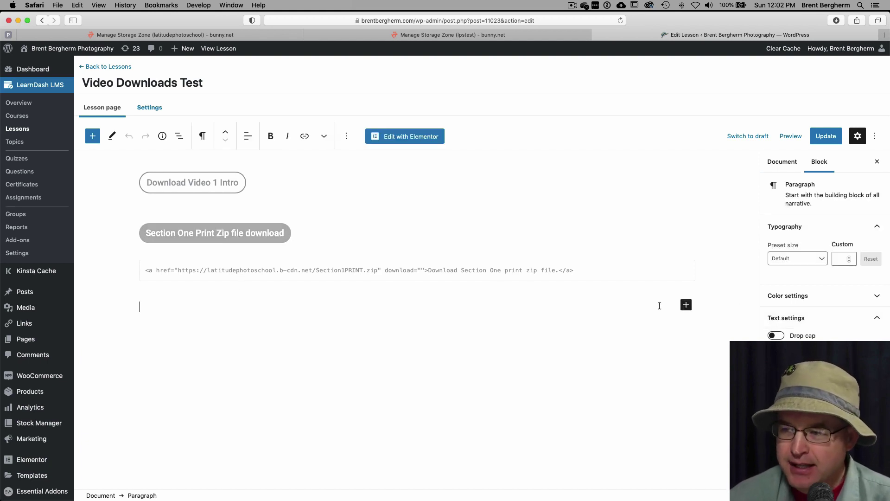
{"action": "left_click", "coordinate": [685, 304]}
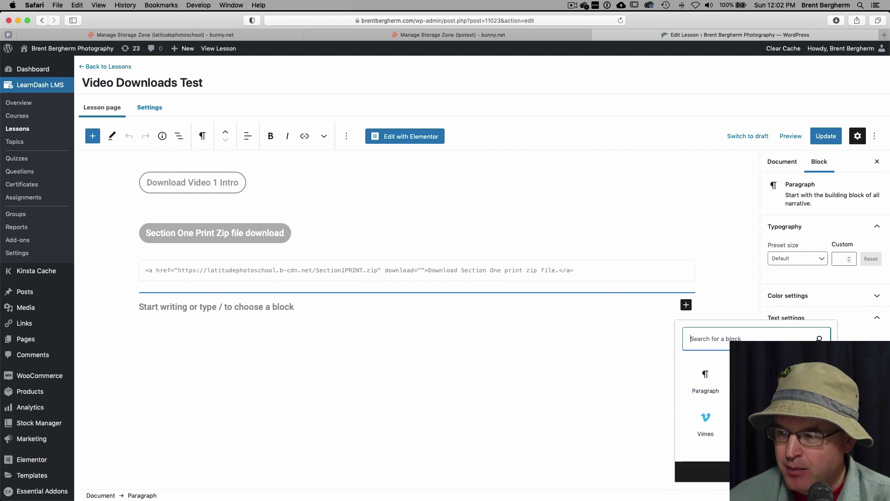
{"action": "type", "text": "button"}
{"action": "left_click", "coordinate": [689, 377]}
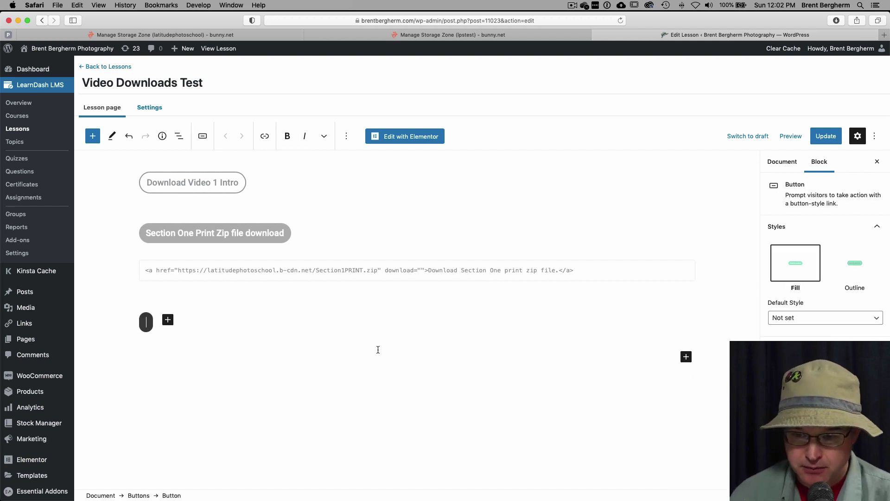
{"action": "key", "text": "super+v"}
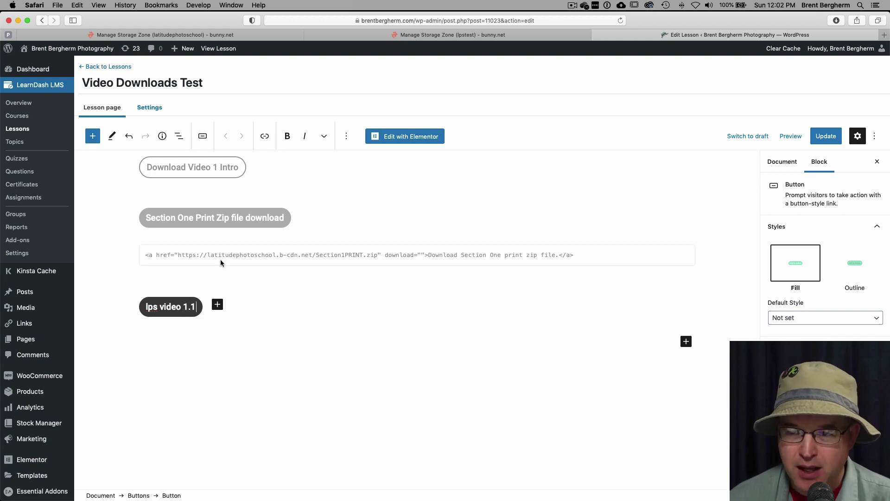
- Link the button to the b-cdn.net 1.1CourseNavigation.mp4 video URL and update the lesson
{"action": "left_click", "coordinate": [264, 136]}
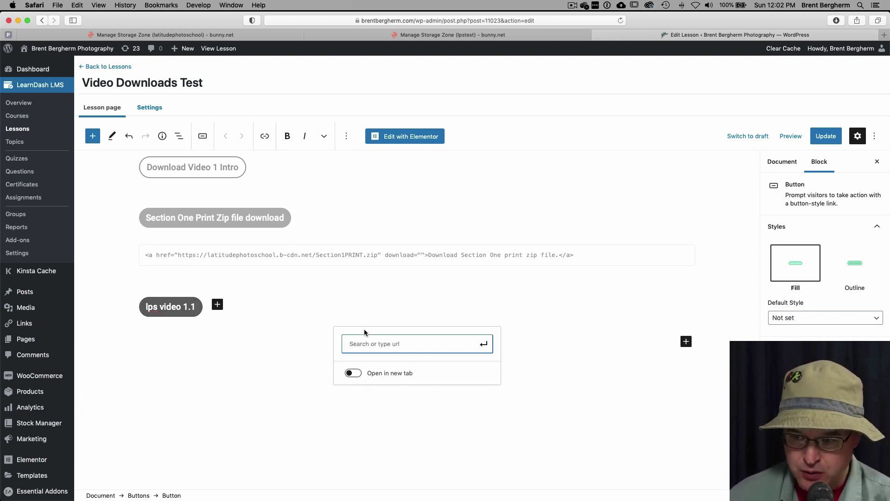
{"action": "key", "text": "super+v"}
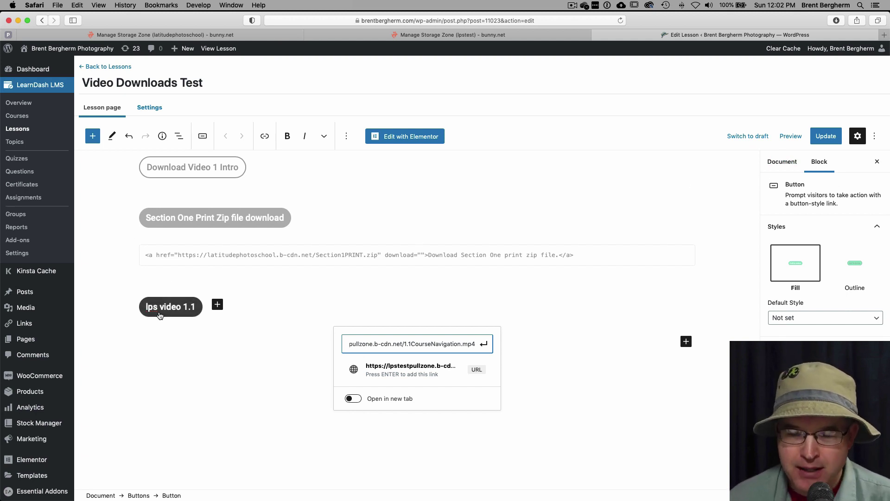
{"action": "left_click", "coordinate": [826, 137]}
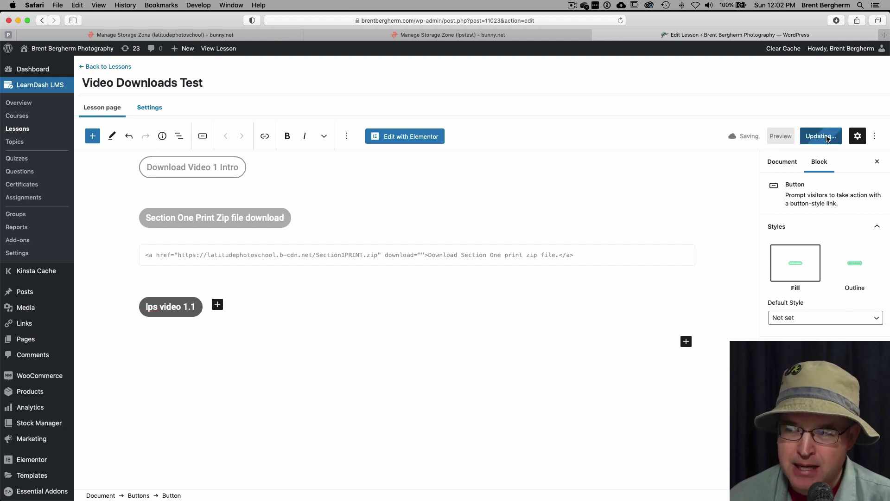
- On the public lesson page, play the video from the lps video 1.1 button, then pause it
{"action": "left_click", "coordinate": [207, 49]}
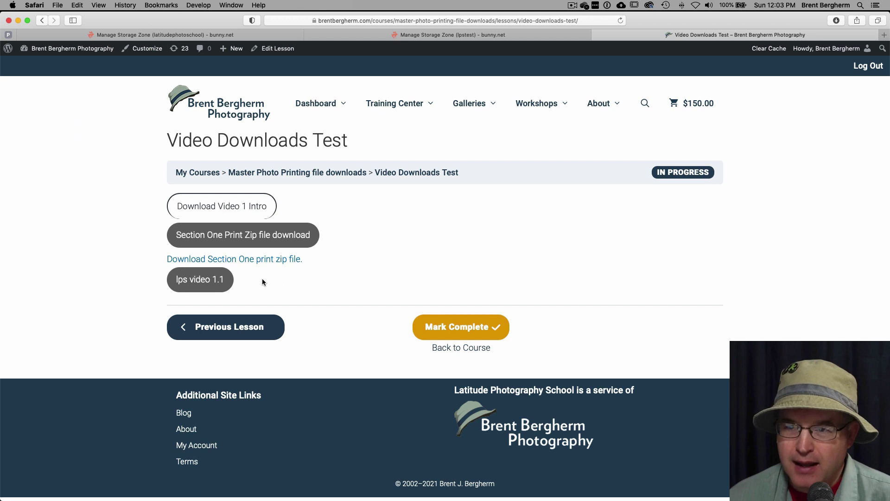
{"action": "left_click", "coordinate": [217, 280]}
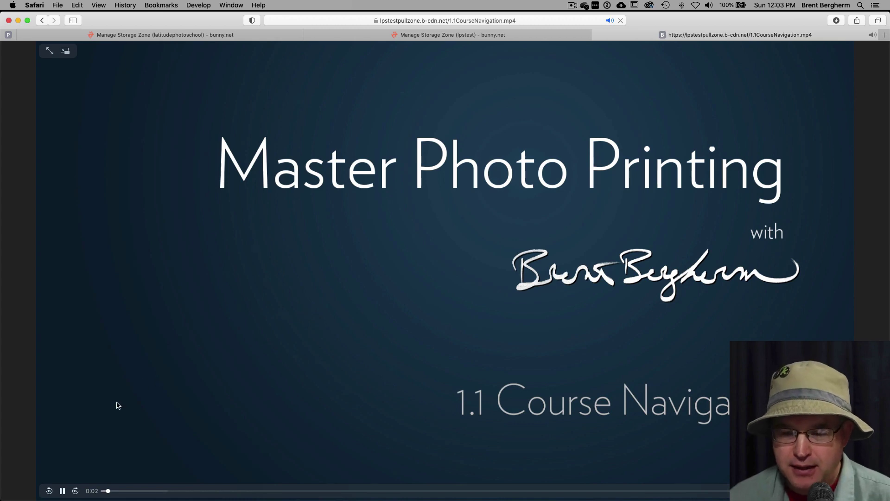
{"action": "left_click", "coordinate": [62, 490]}
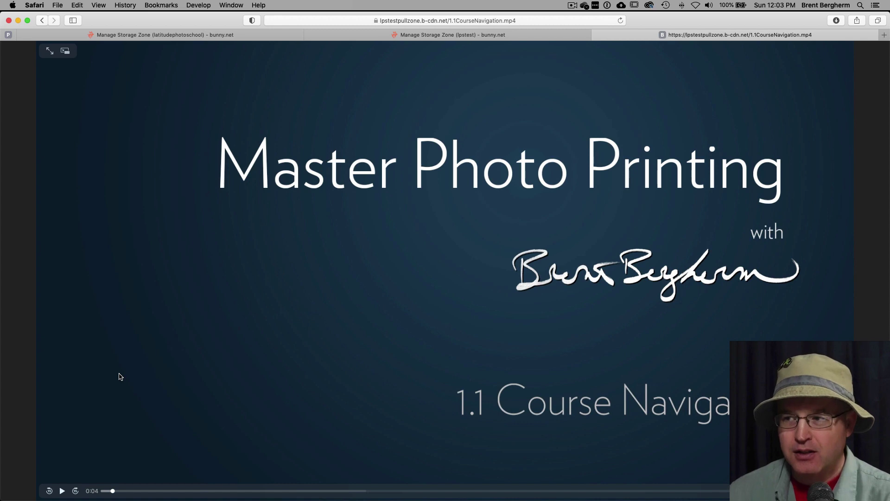
- Check the video's right-click options for downloading, dismiss them, and return to the lesson page
{"action": "right_click", "coordinate": [124, 353]}
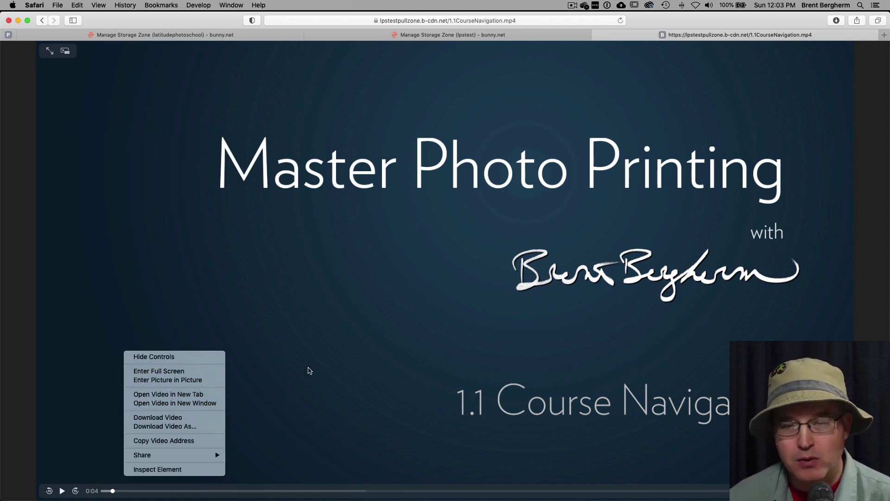
{"action": "left_click", "coordinate": [313, 363]}
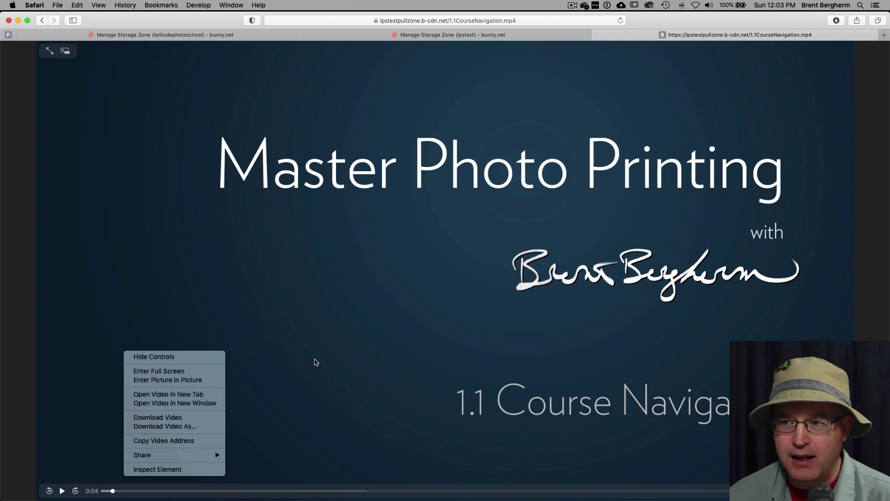
{"action": "left_click", "coordinate": [42, 21]}
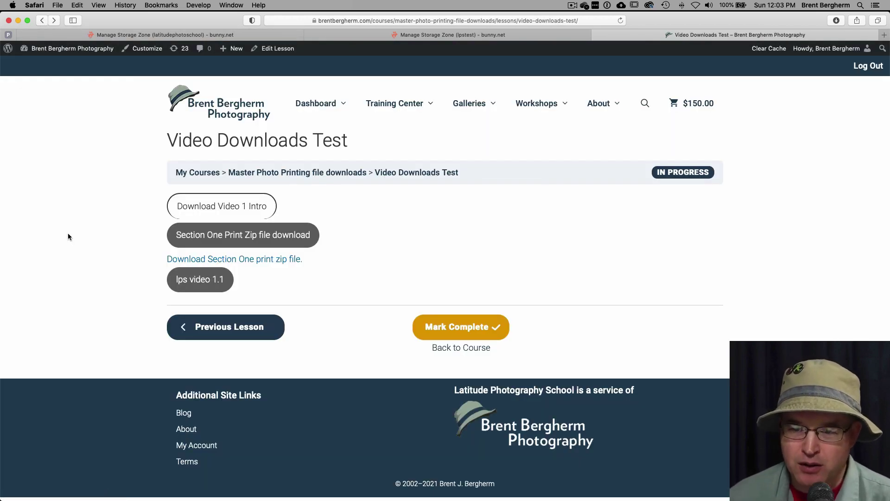
- Turn on 'Open in new tab' for the lps video 1.1 button and update the lesson
{"action": "left_click", "coordinate": [278, 49]}
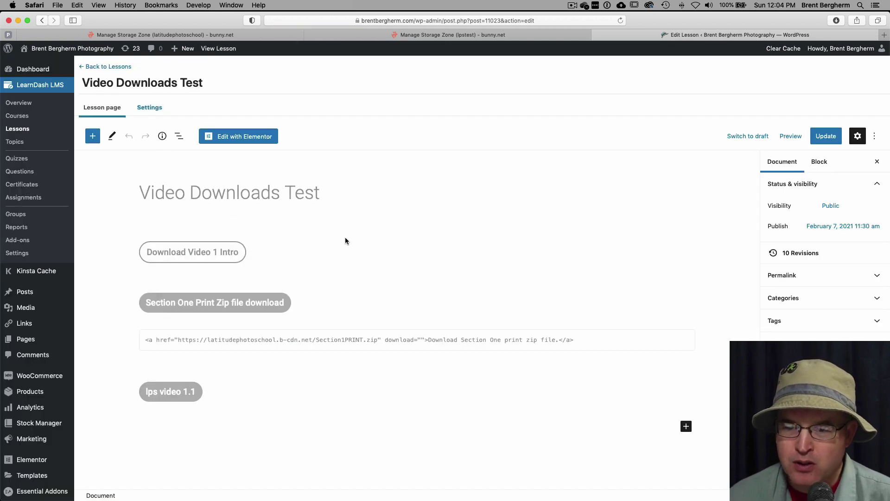
{"action": "left_click", "coordinate": [177, 392]}
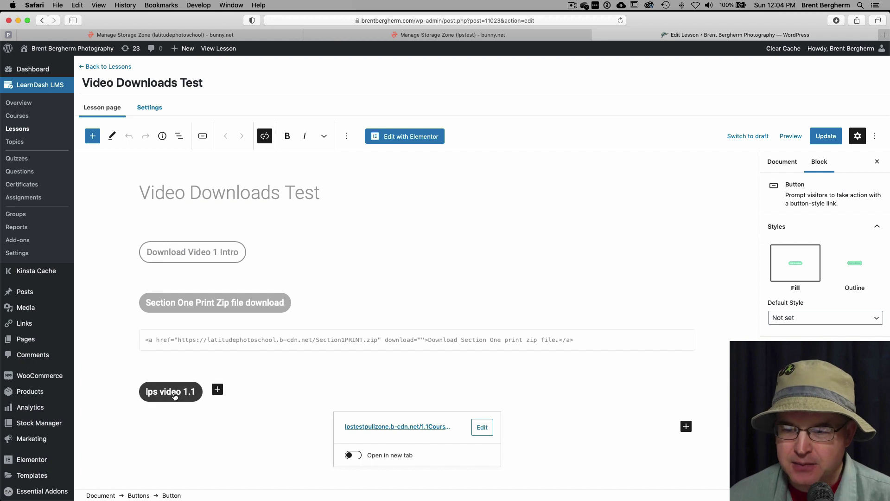
{"action": "left_click", "coordinate": [355, 458]}
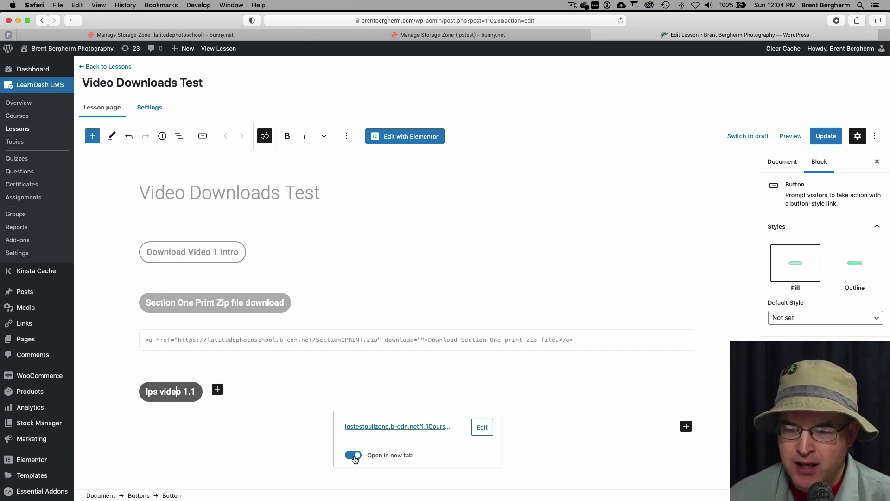
{"action": "left_click", "coordinate": [826, 139]}
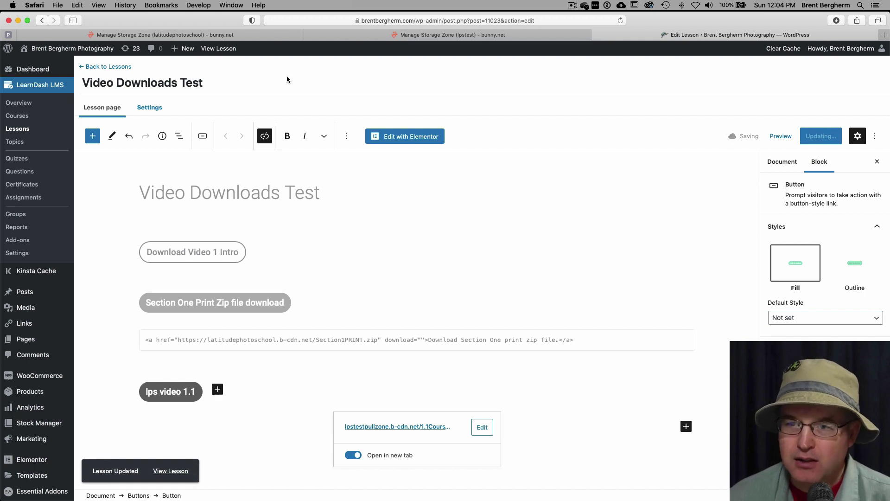
- Test the button on the live lesson, getting 403 Forbidden in the new tab, then close that tab
{"action": "left_click", "coordinate": [221, 49]}
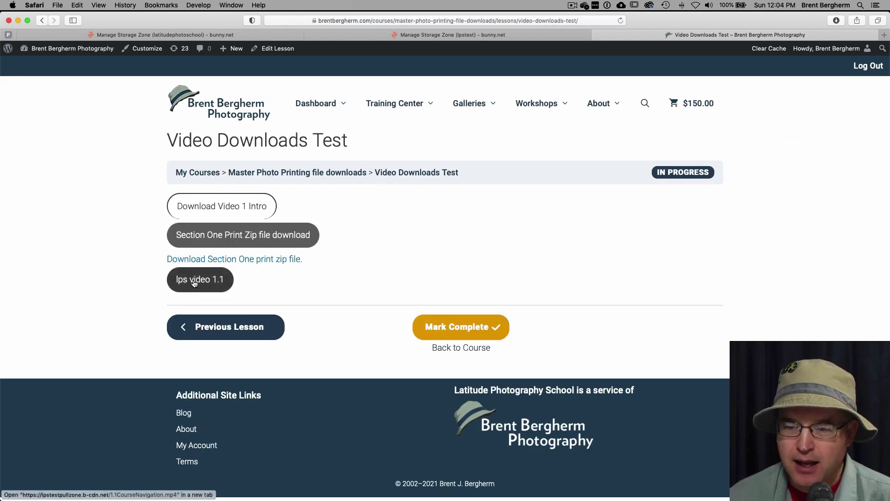
{"action": "left_click", "coordinate": [195, 283]}
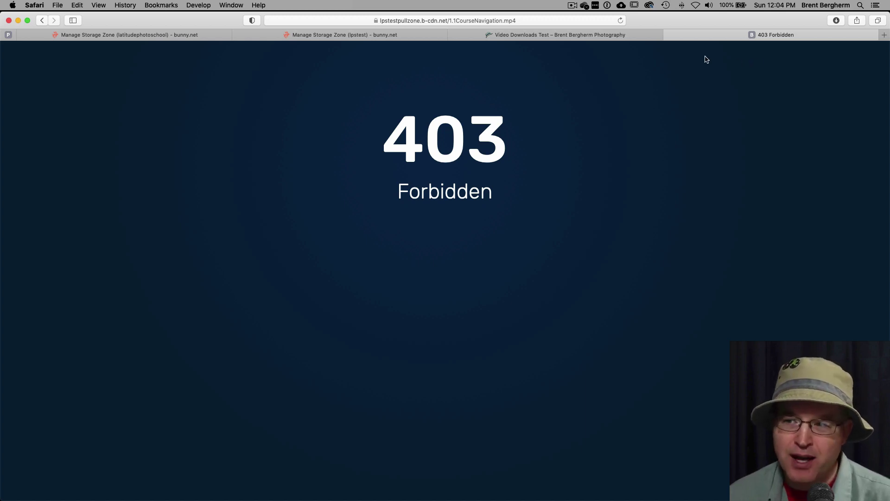
{"action": "left_click", "coordinate": [670, 35]}
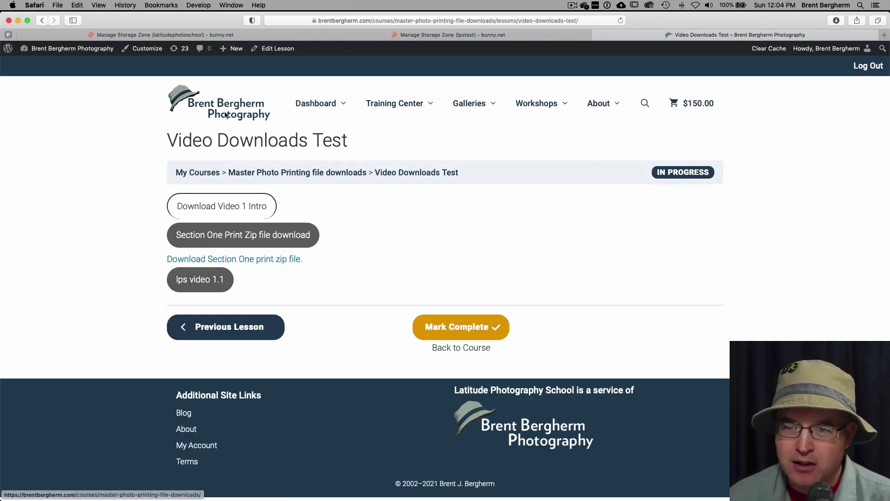
- Switch off 'Open in new tab' on the lps video 1.1 button
{"action": "left_click", "coordinate": [277, 48]}
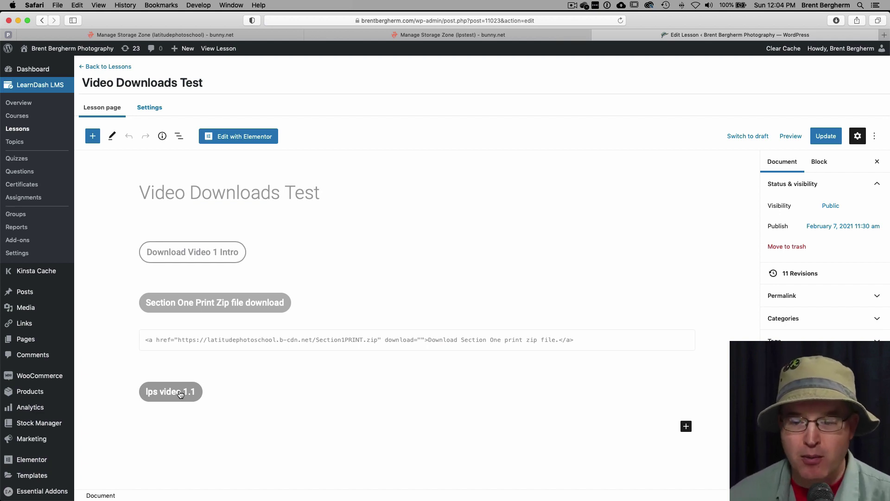
{"action": "left_click", "coordinate": [180, 394]}
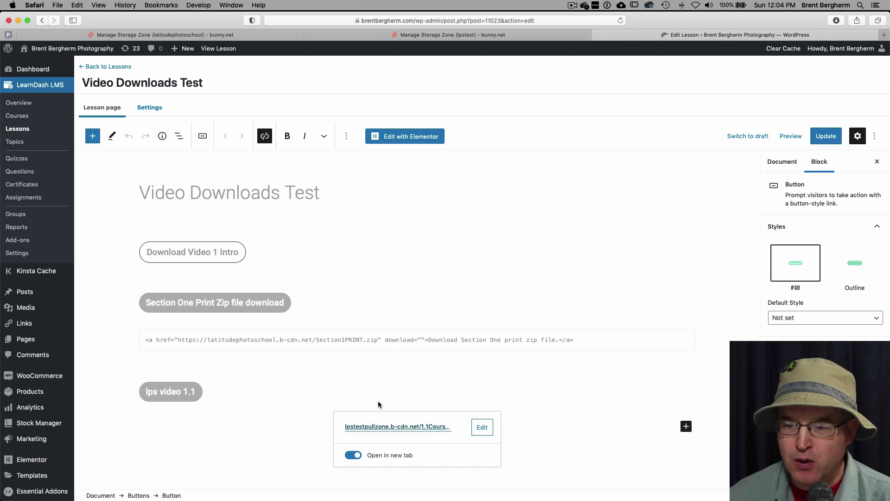
{"action": "left_click", "coordinate": [354, 456]}
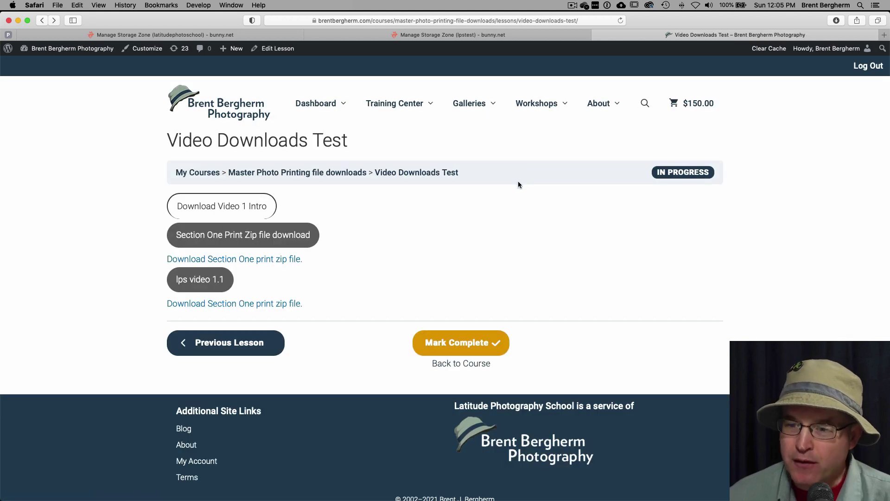
- Start the Section1PRINT.zip download, then stop it and clear Safari's downloads list
{"action": "left_click", "coordinate": [244, 235]}
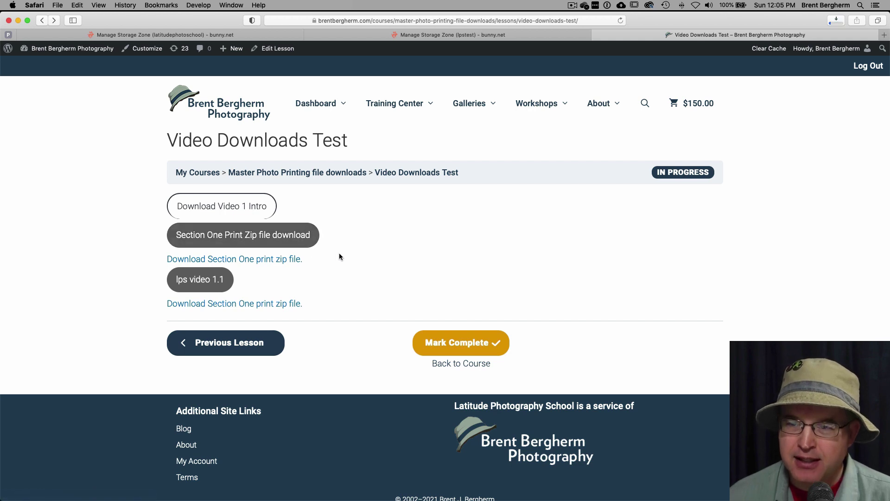
{"action": "left_click", "coordinate": [833, 20]}
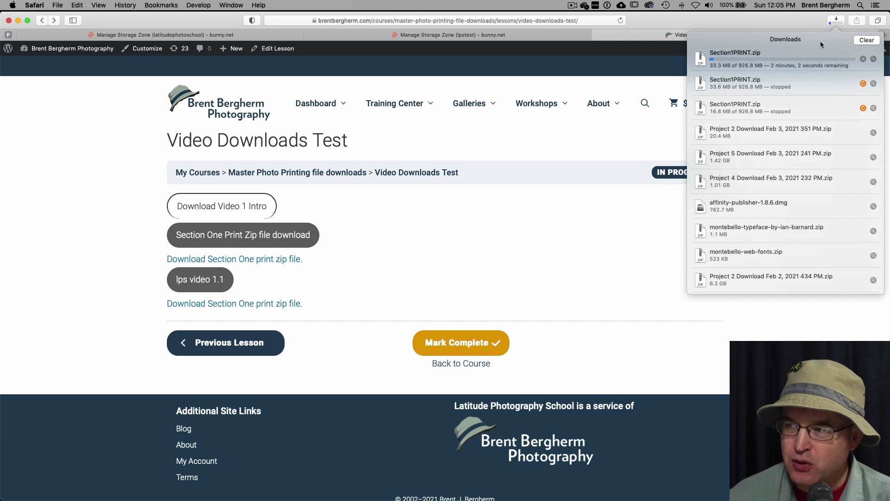
{"action": "left_click", "coordinate": [863, 59]}
{"action": "left_click", "coordinate": [866, 40]}
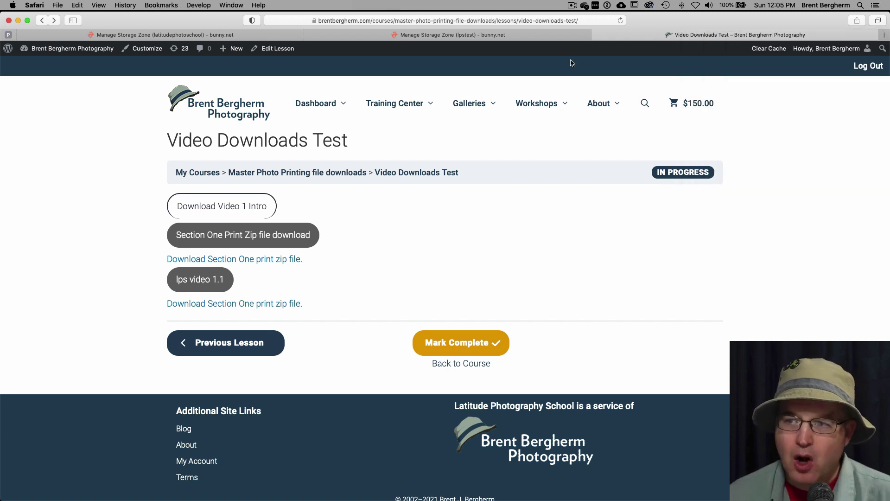
- Return to the 'Manage Storage Zone (lpstest)' tab listing 1.1CourseNavigation.mp4 at 78.5 MB
{"action": "mouse_move", "coordinate": [522, 96]}
{"action": "left_click", "coordinate": [416, 33]}
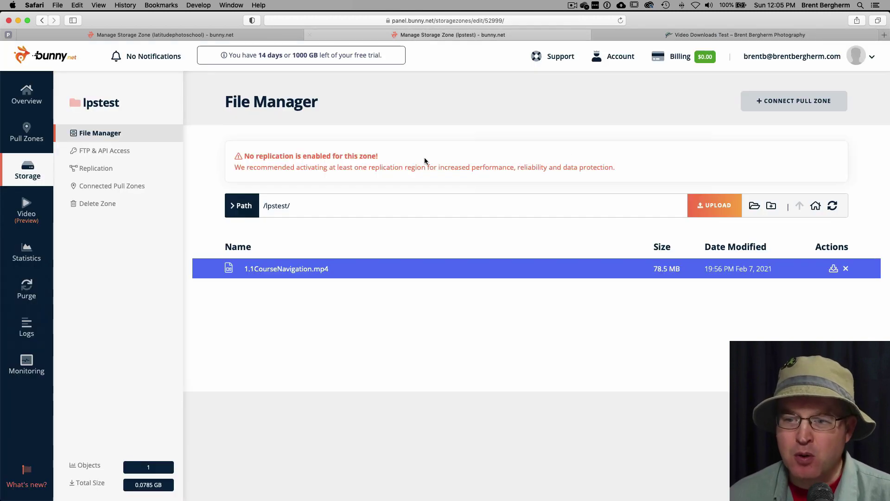